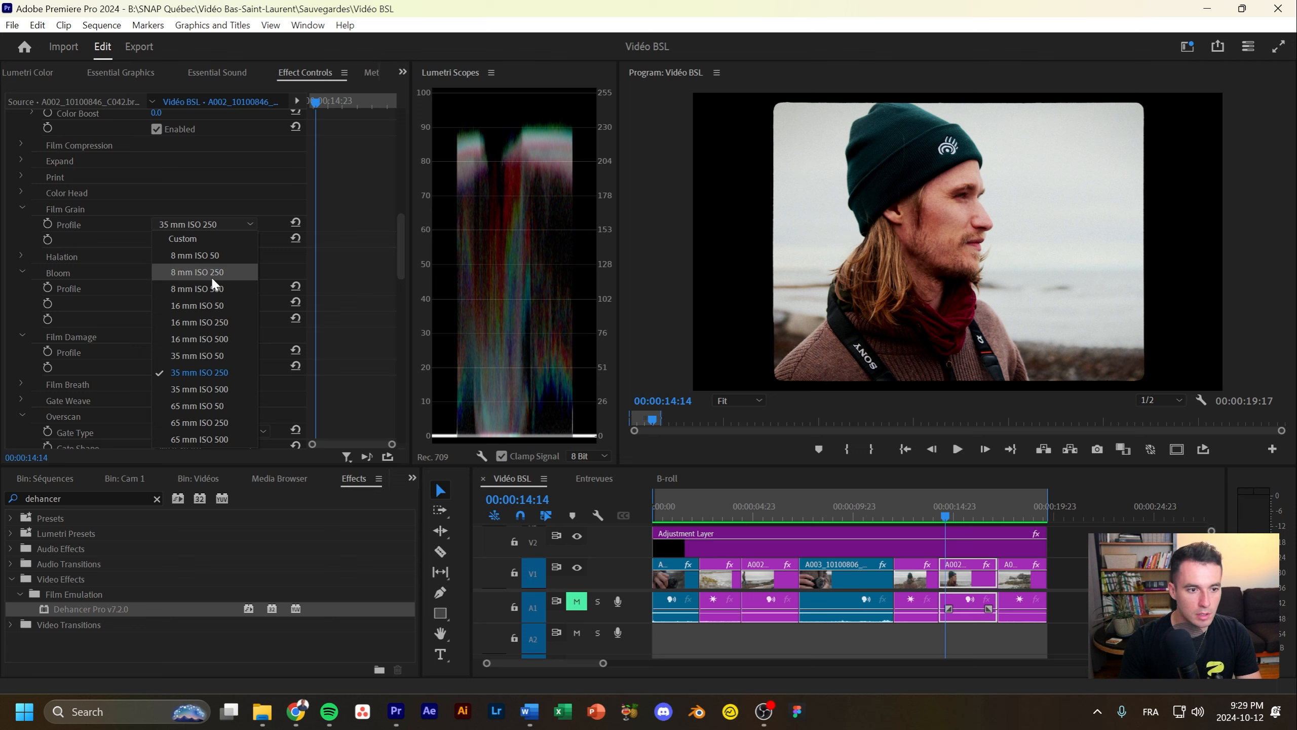
- Review the Film Grain and Bloom profile options in the portrait clip's Dehancer Pro effect and enable Bloom
left_click(210, 223)
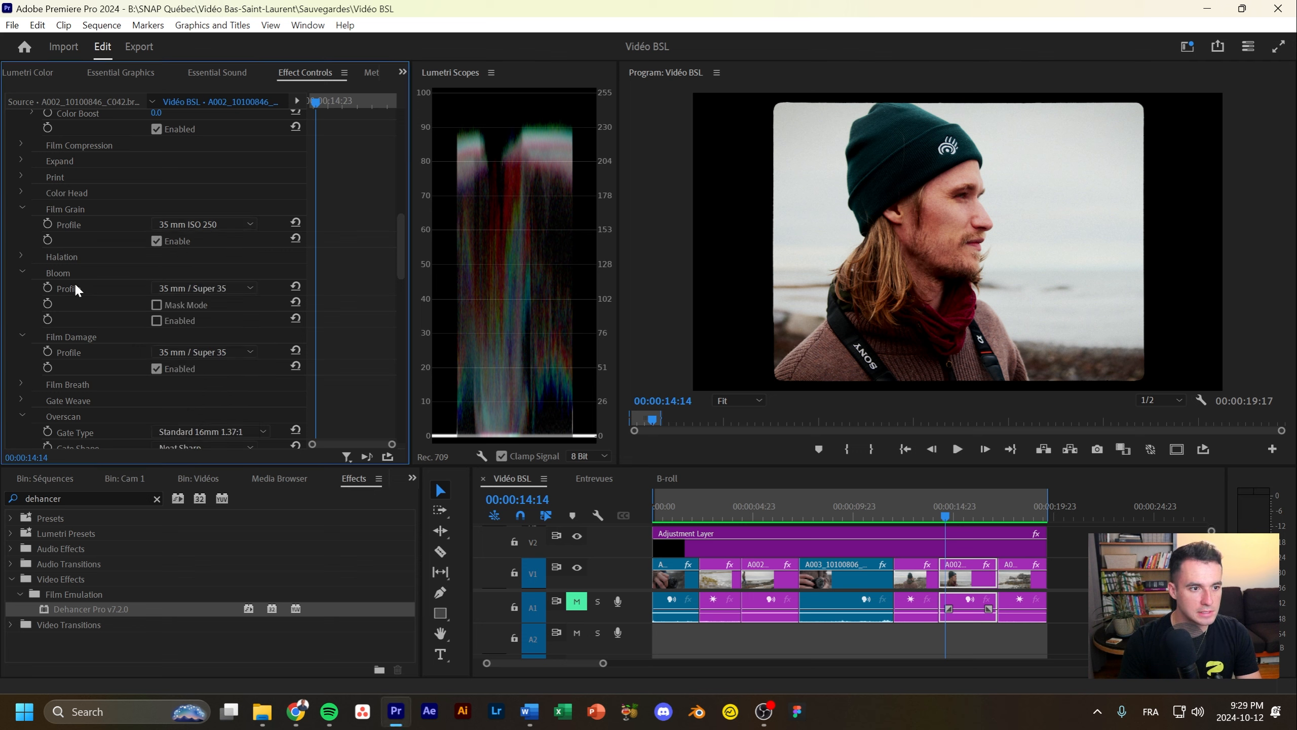
scroll(119, 244, "down", 2)
left_click(198, 244)
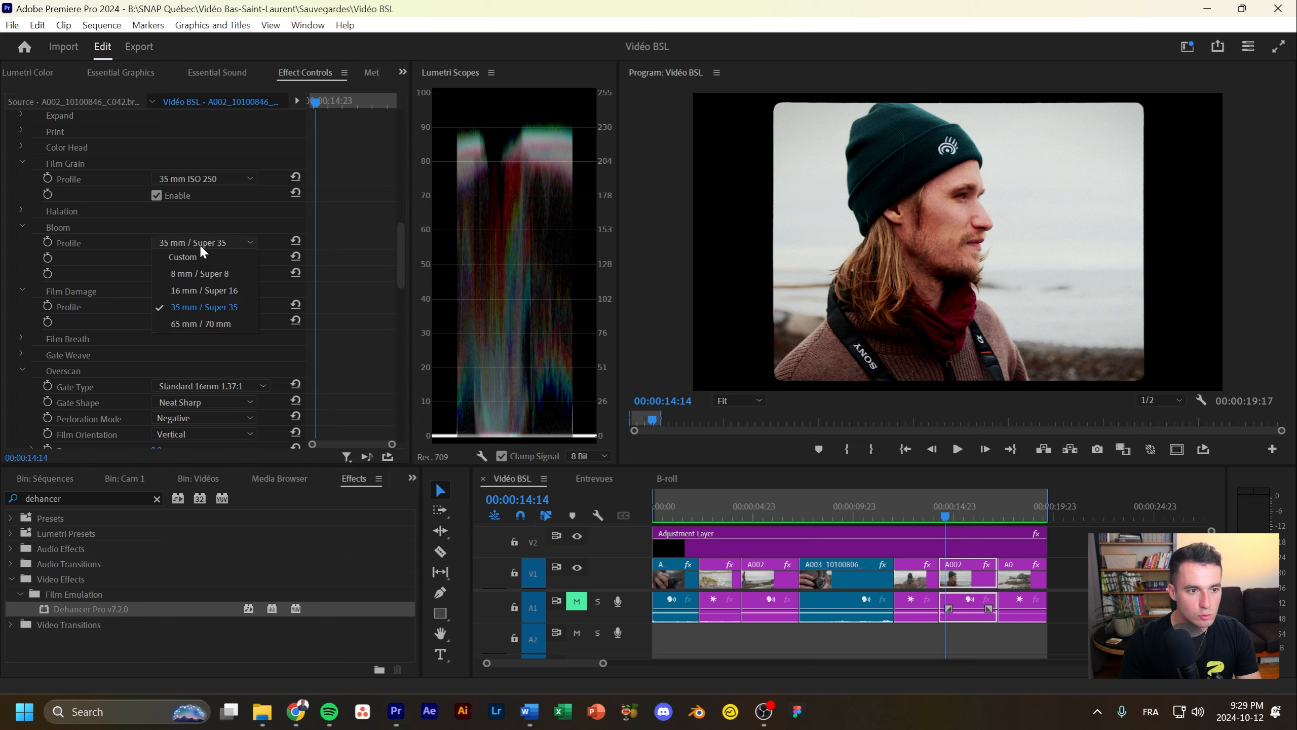
left_click(199, 243)
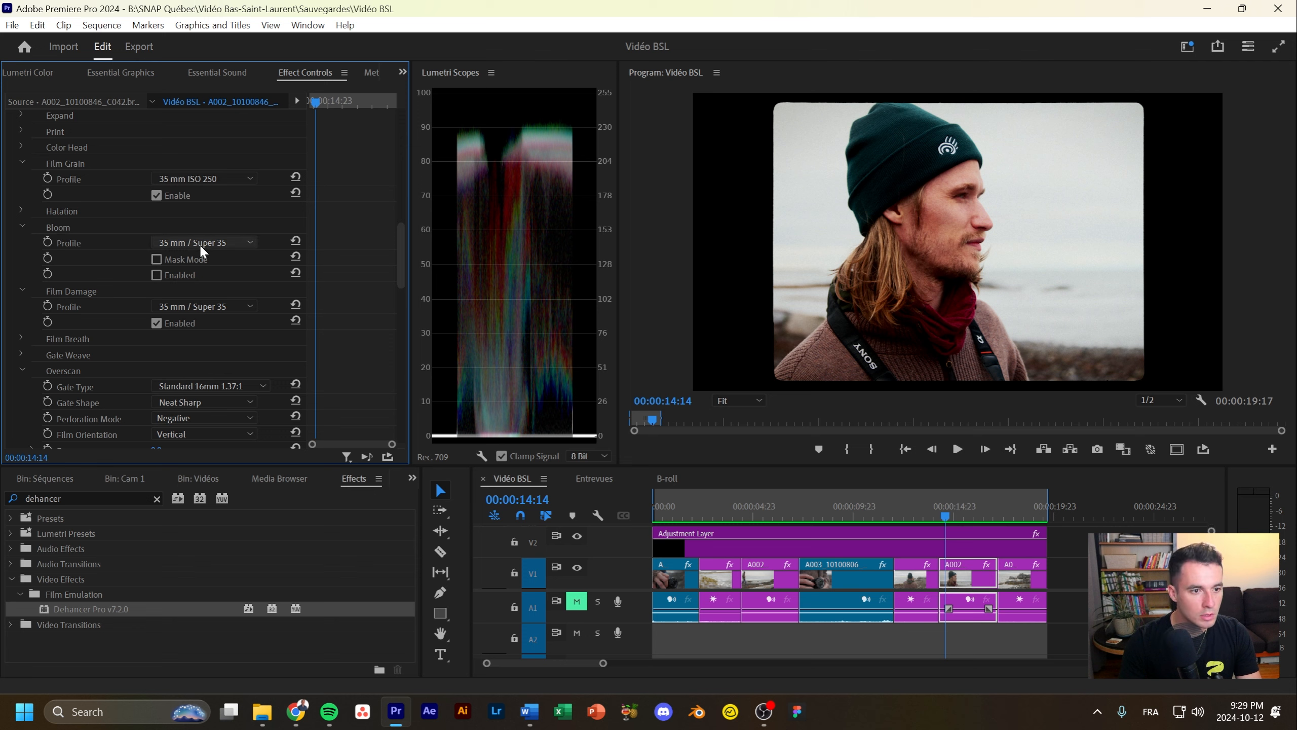
left_click(156, 275)
- Compare the preceding clip, return to the portrait clip at 00:00:15:20, and examine its Film Damage profiles and Overscan gate types
left_click(928, 507)
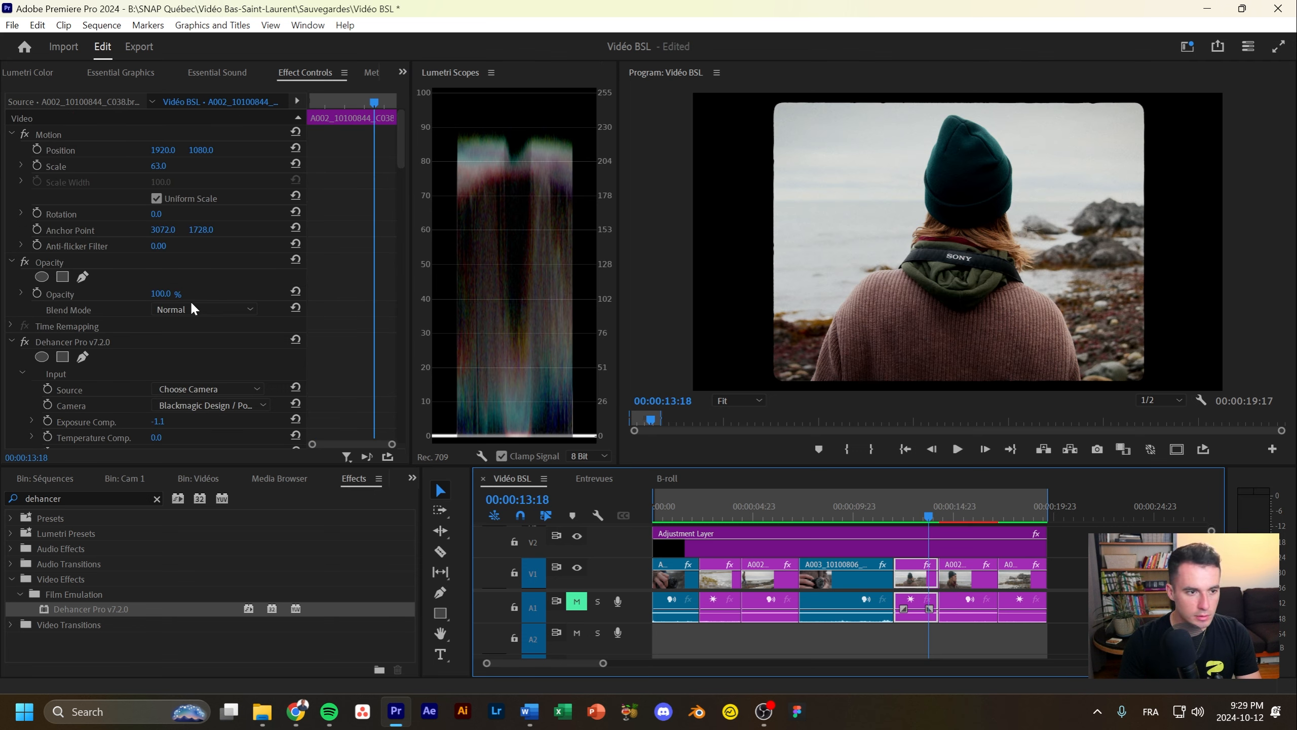
scroll(189, 307, "down", 4)
left_click(970, 511)
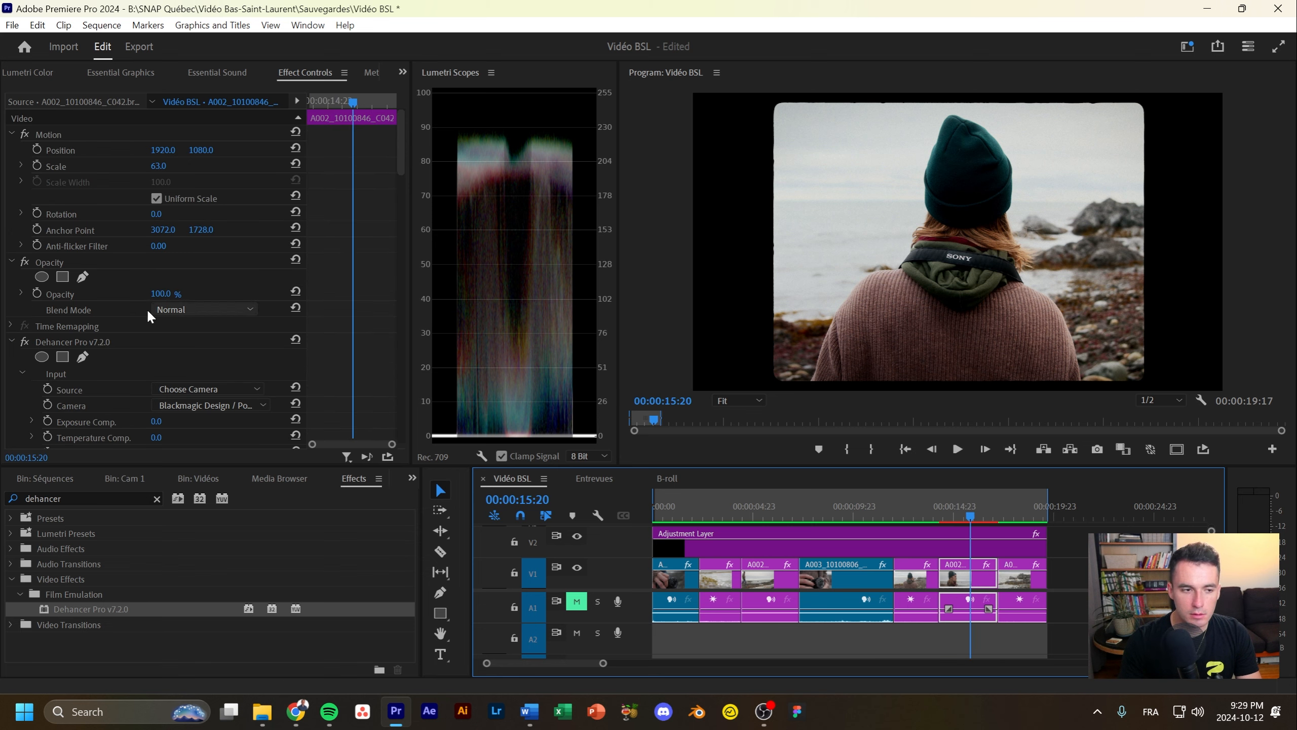
scroll(146, 308, "down", 10)
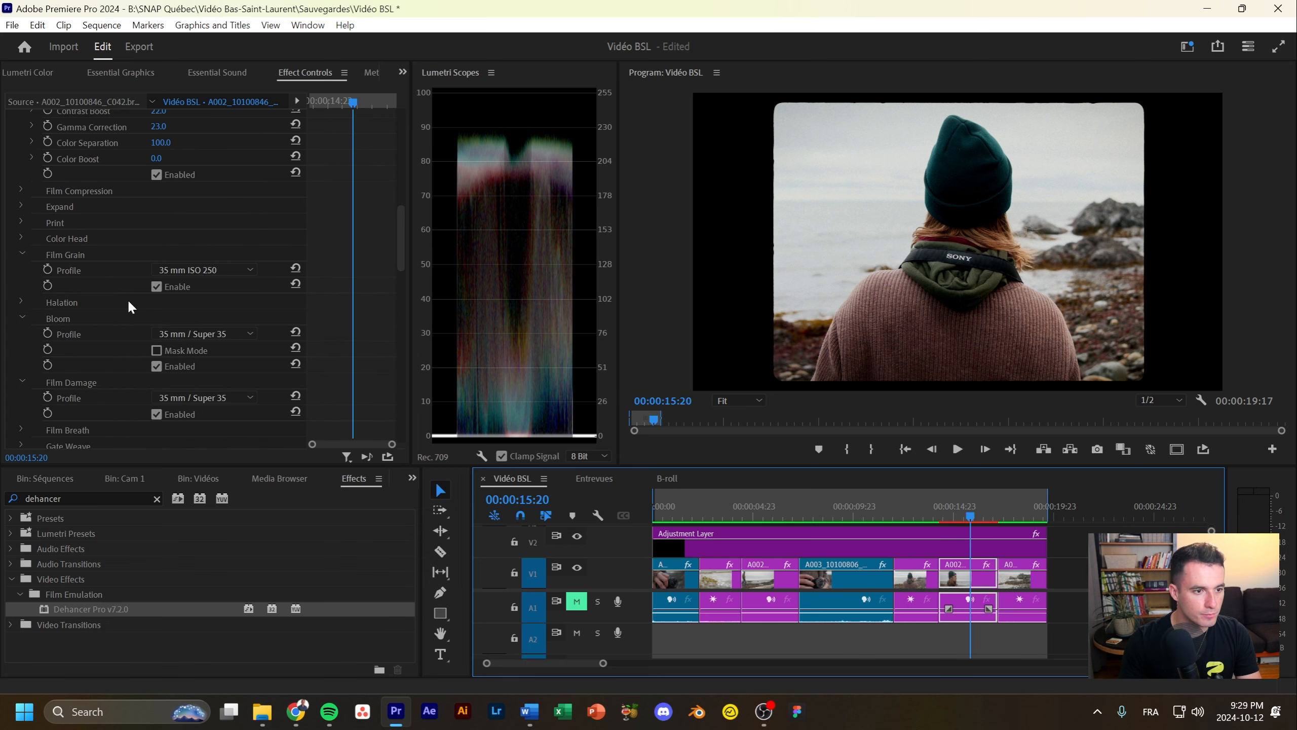
scroll(128, 306, "down", 3)
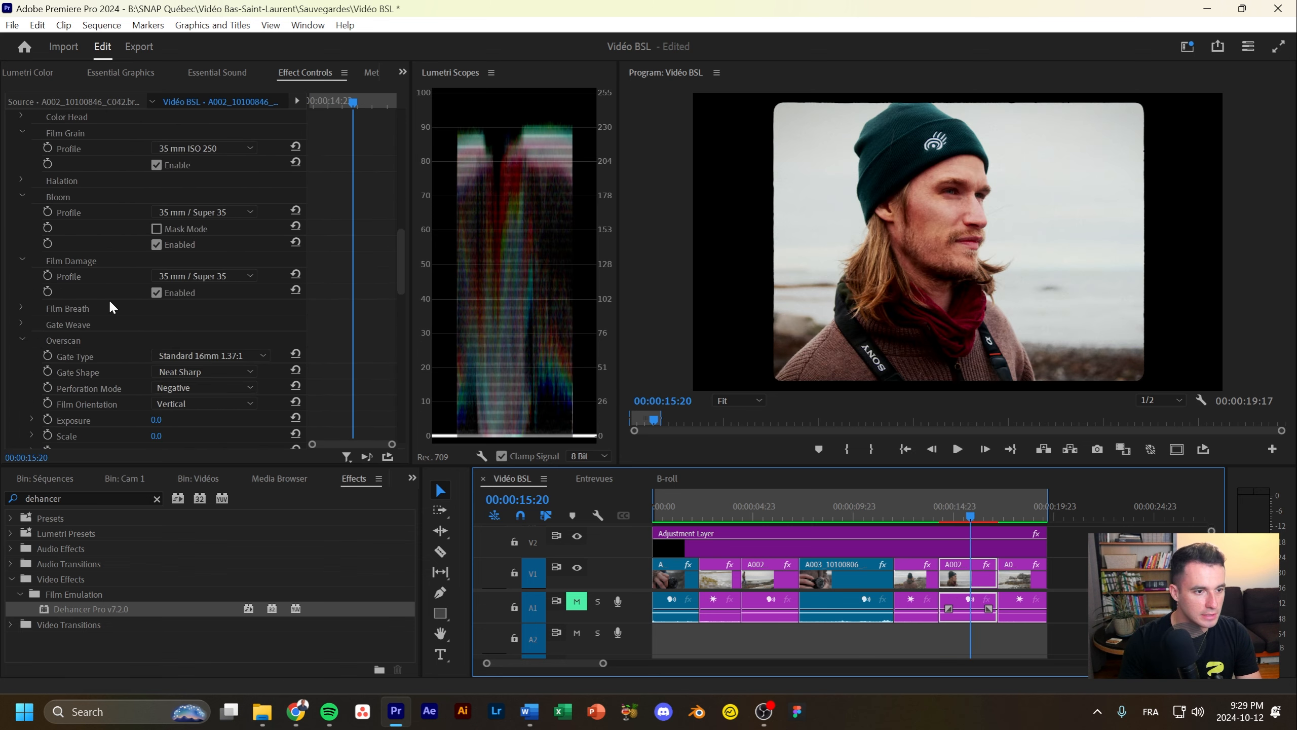
left_click(196, 271)
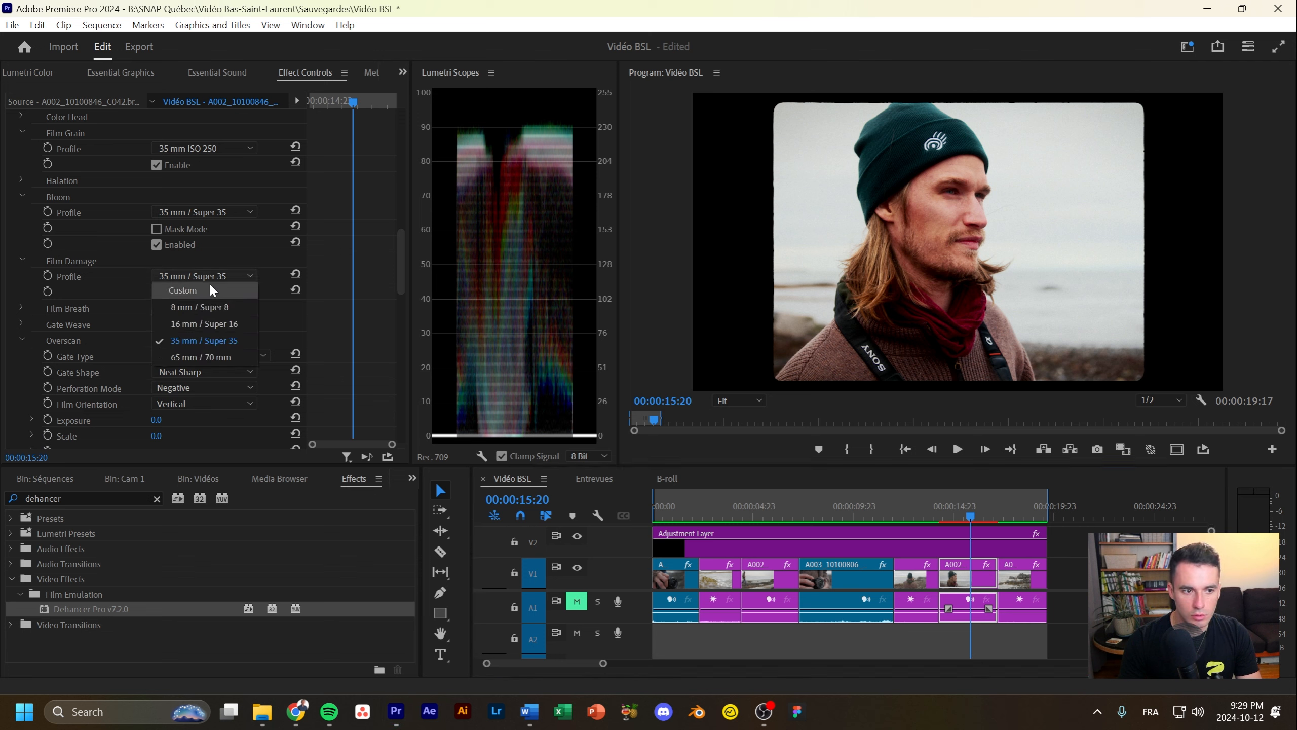
left_click(207, 278)
scroll(127, 299, "down", 2)
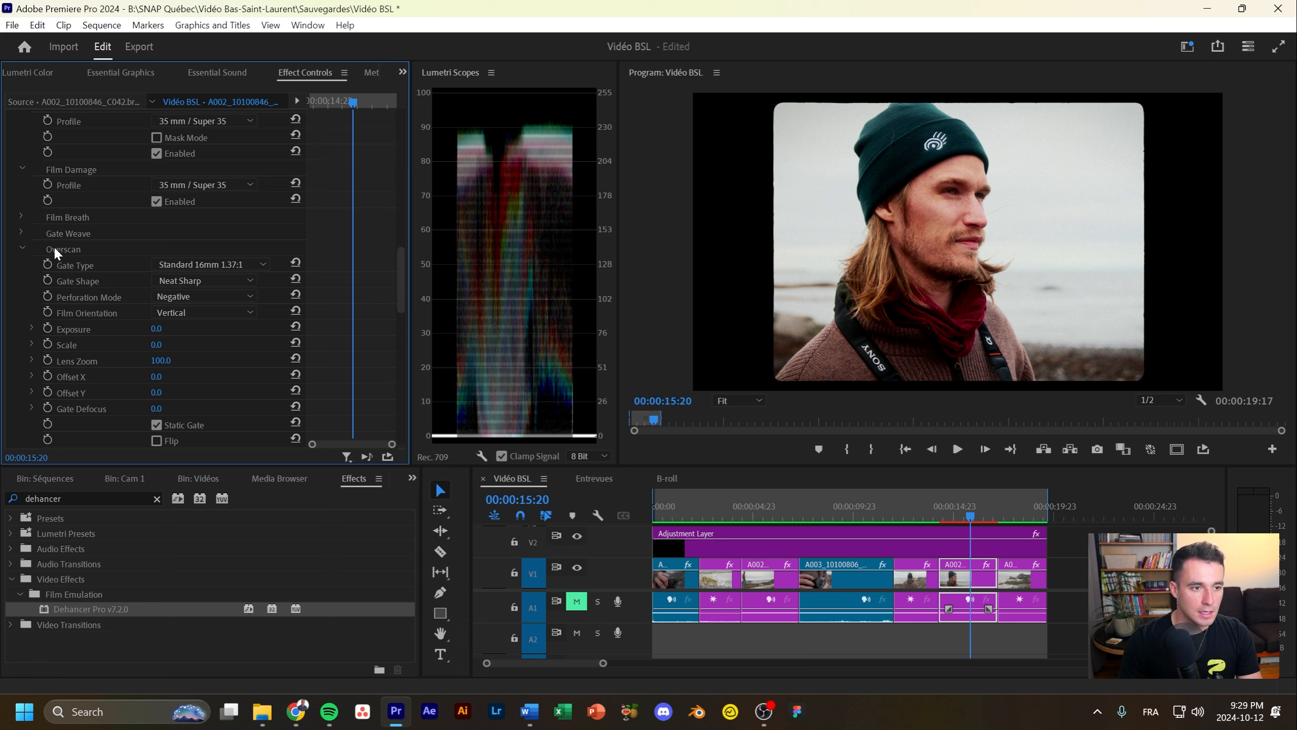
left_click(205, 261)
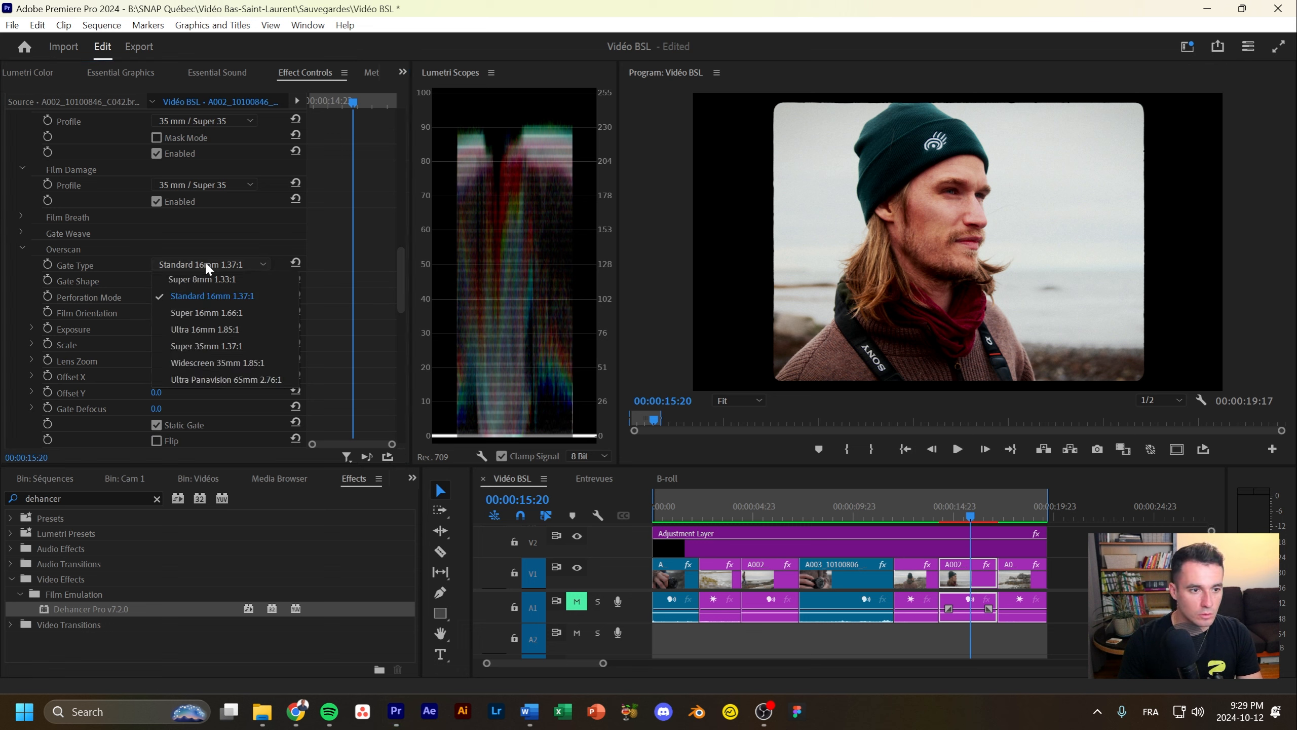
left_click(204, 260)
- Set the Dehancer Overscan gate type on the adjustment layer to Ultra 16mm 1.85:1
left_click(983, 543)
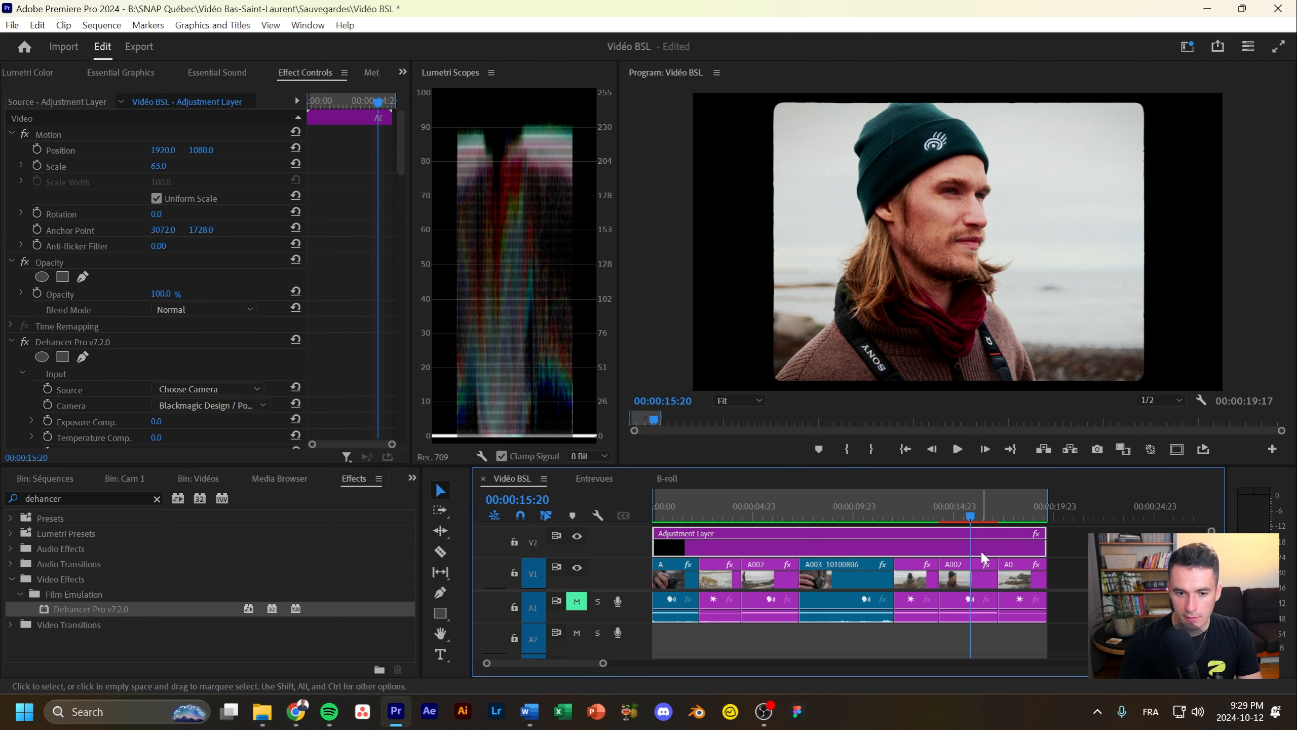
scroll(134, 321, "down", 2)
scroll(134, 321, "down", 5)
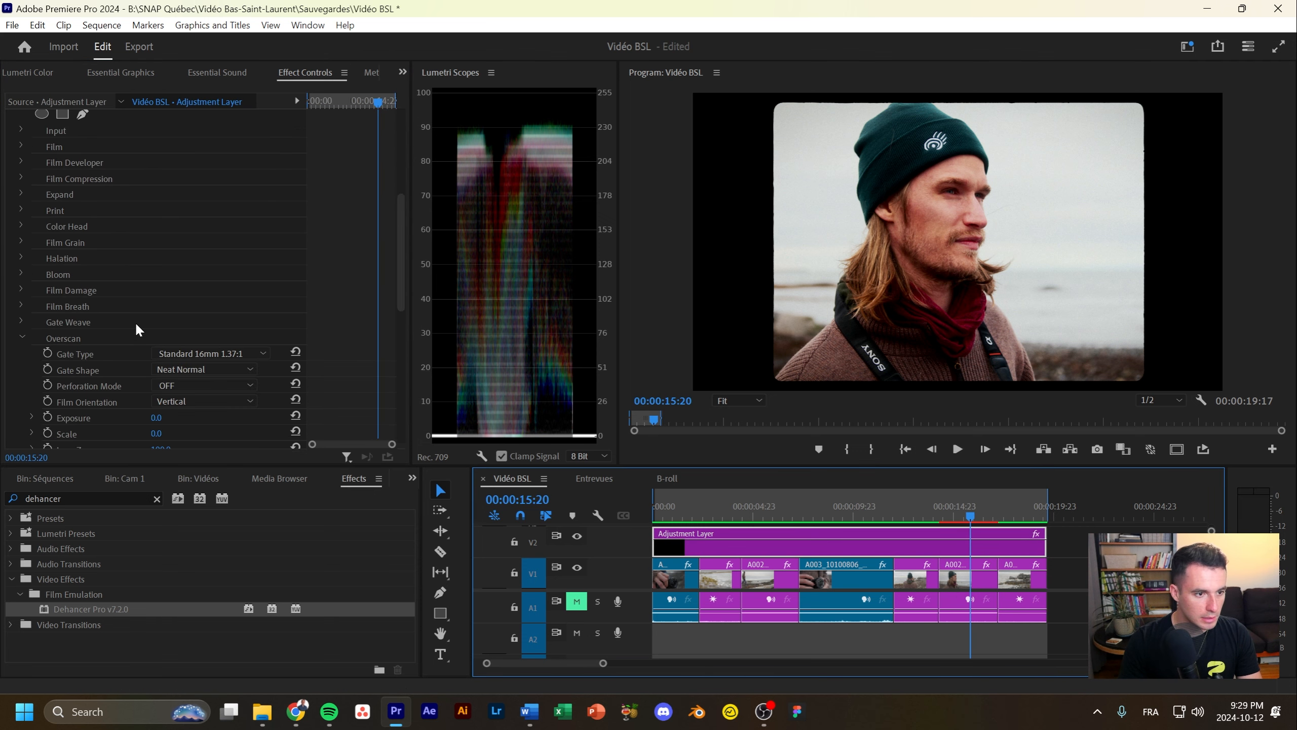
scroll(134, 321, "down", 1)
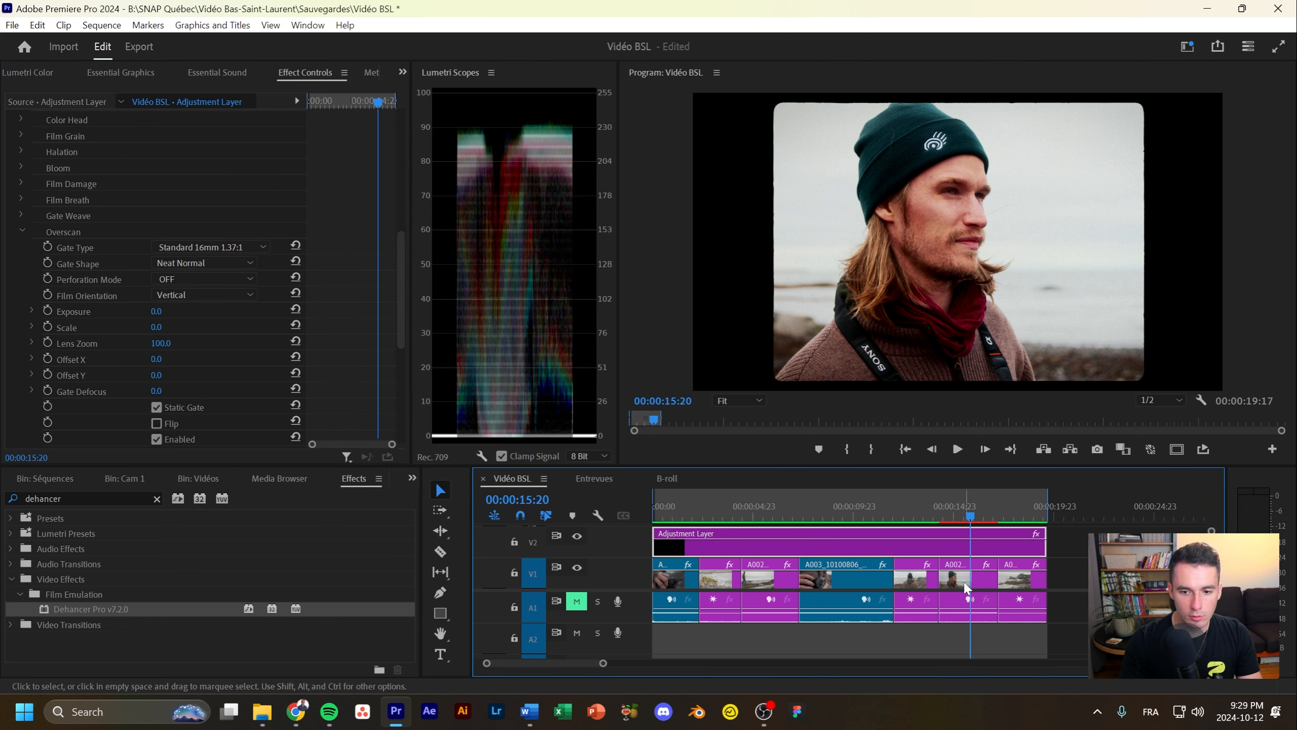
scroll(139, 302, "down", 1)
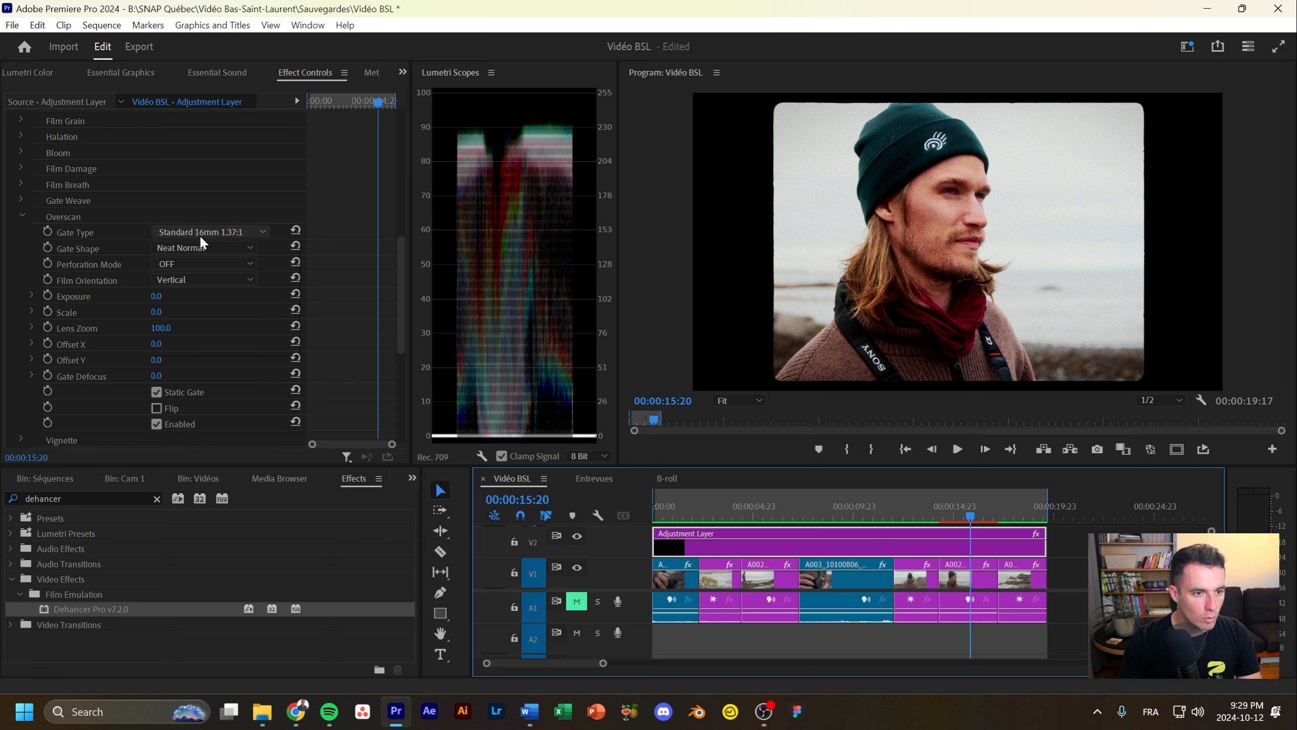
left_click(198, 233)
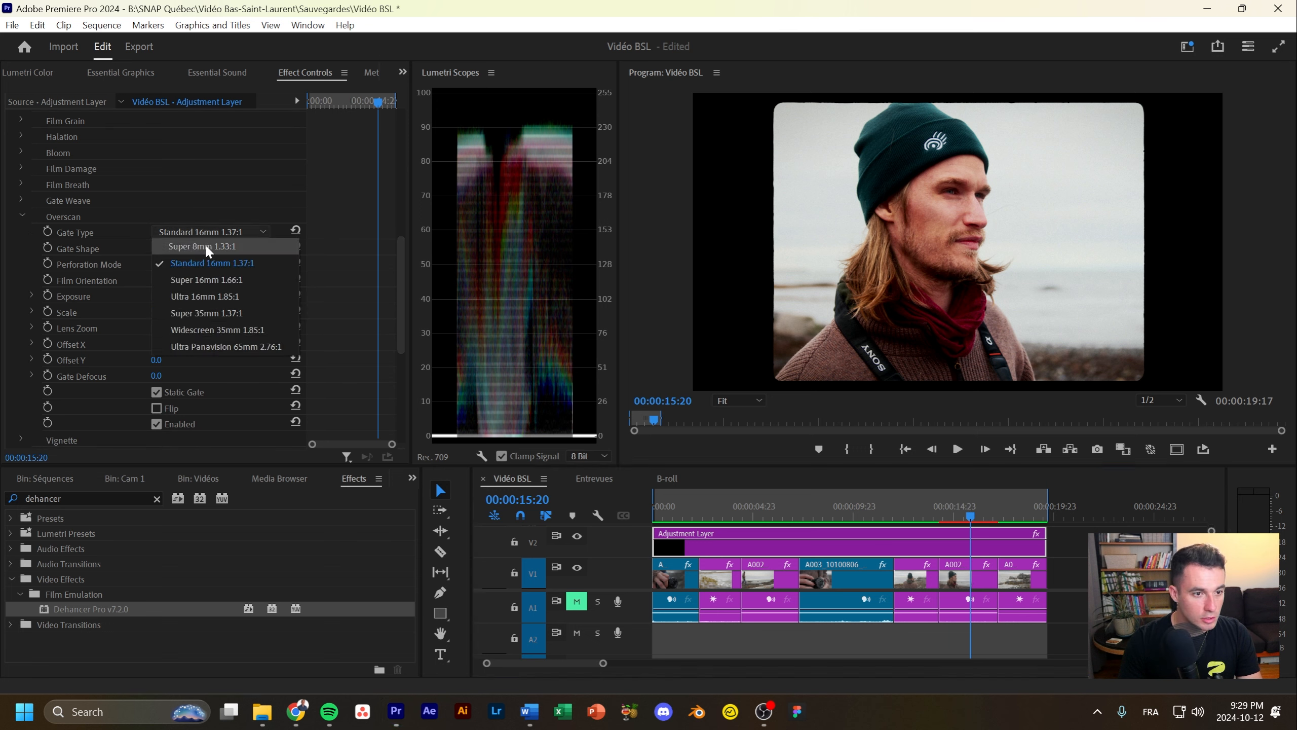
left_click(227, 298)
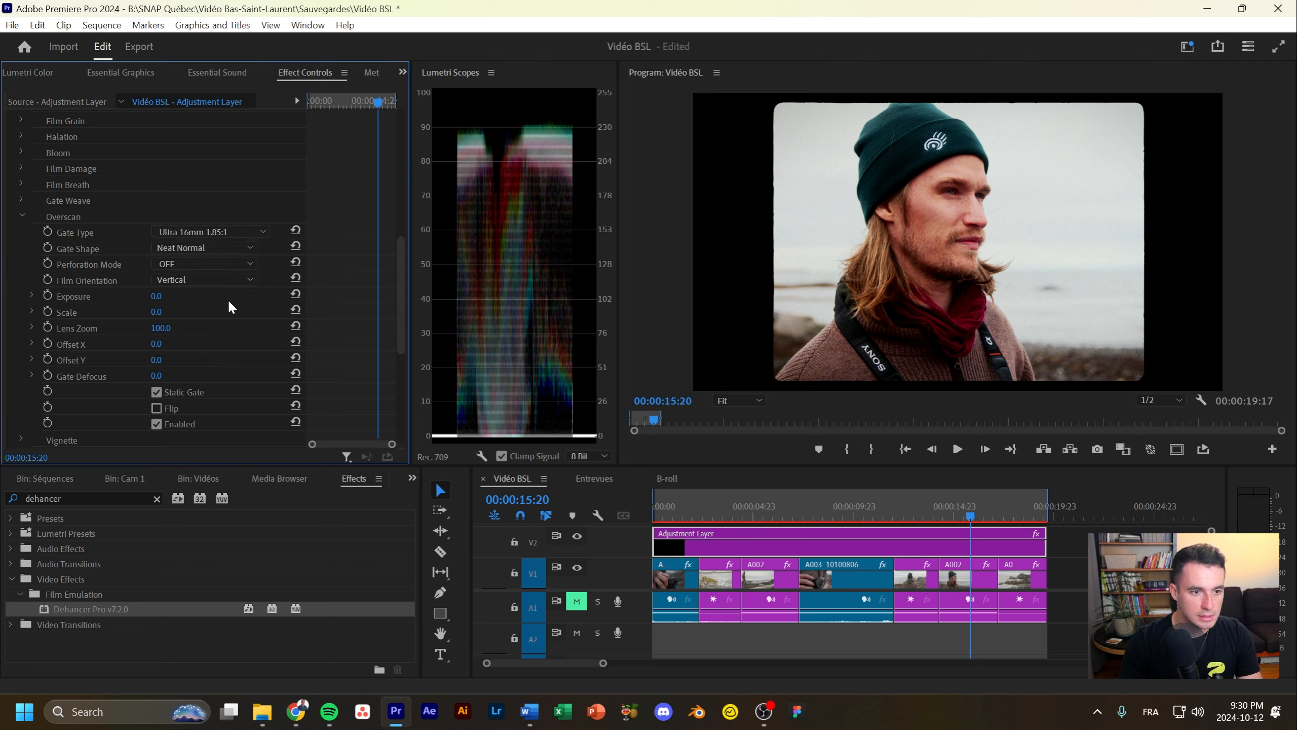
- Set the adjustment layer's gate type to Super 8mm 1.33:1 with Negative perforation and return the playhead to the sequence start
left_click(237, 230)
left_click(211, 245)
left_click(213, 264)
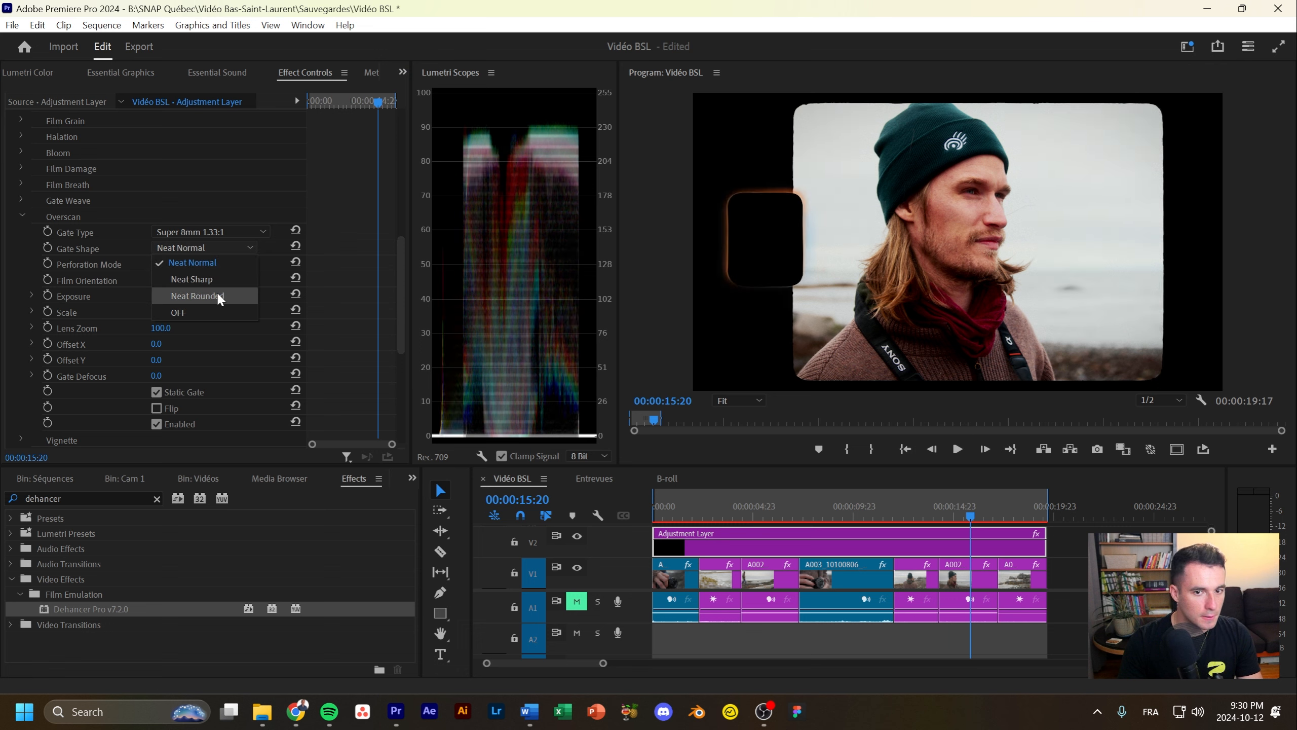
left_click(211, 278)
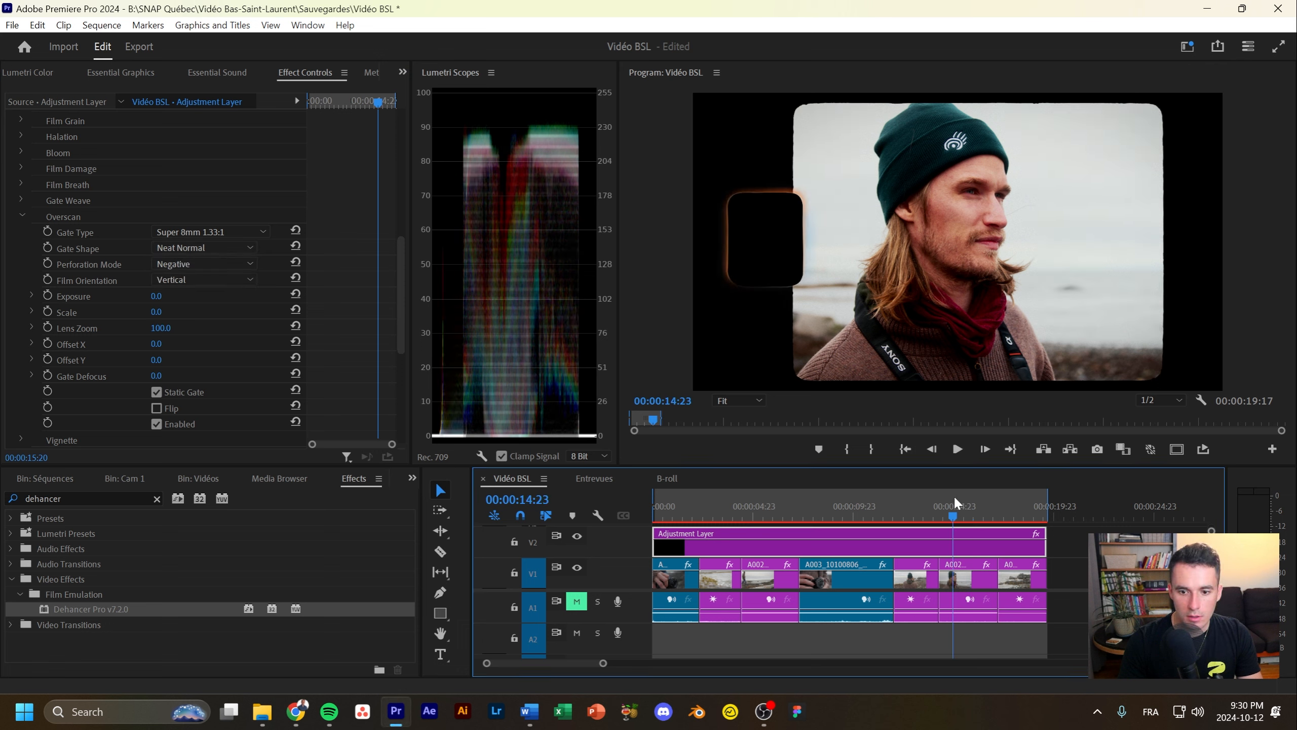
left_click_drag(953, 495, 655, 498)
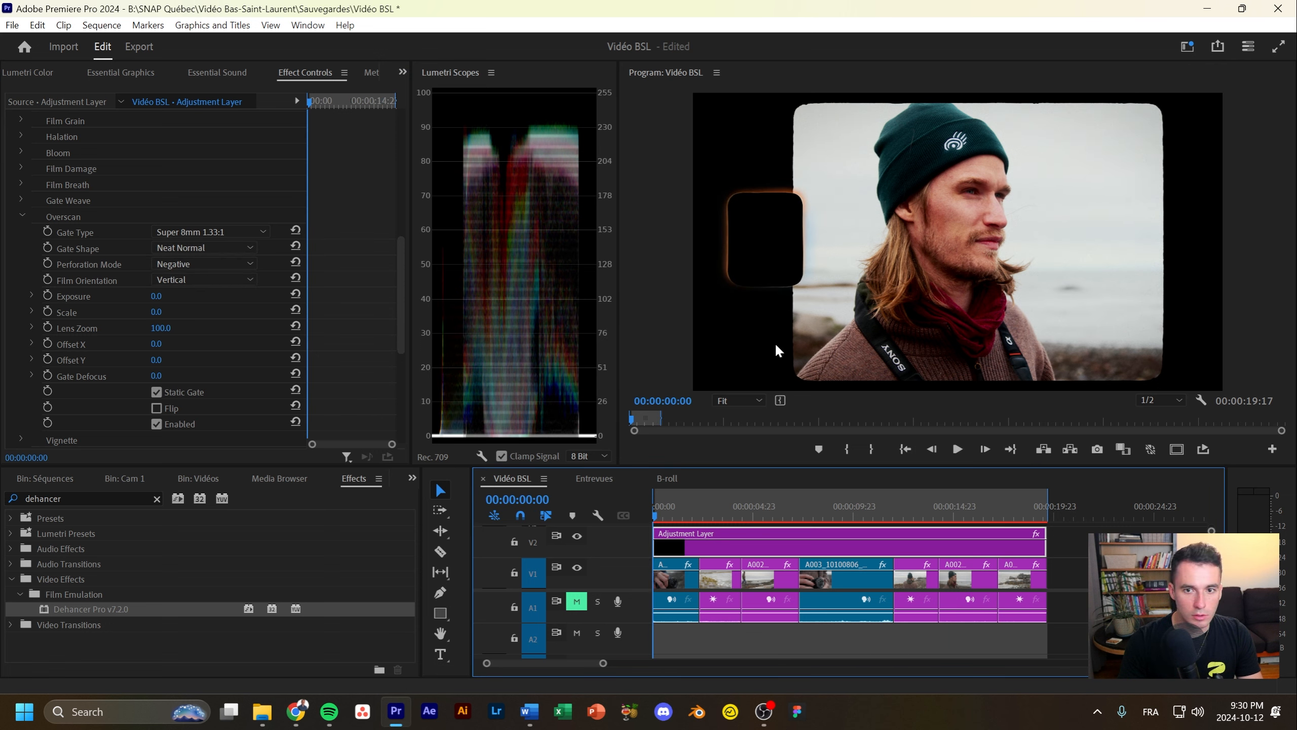
- Set the Dehancer Total Impact on the portrait clip to 40
left_click_drag(158, 293, 145, 293)
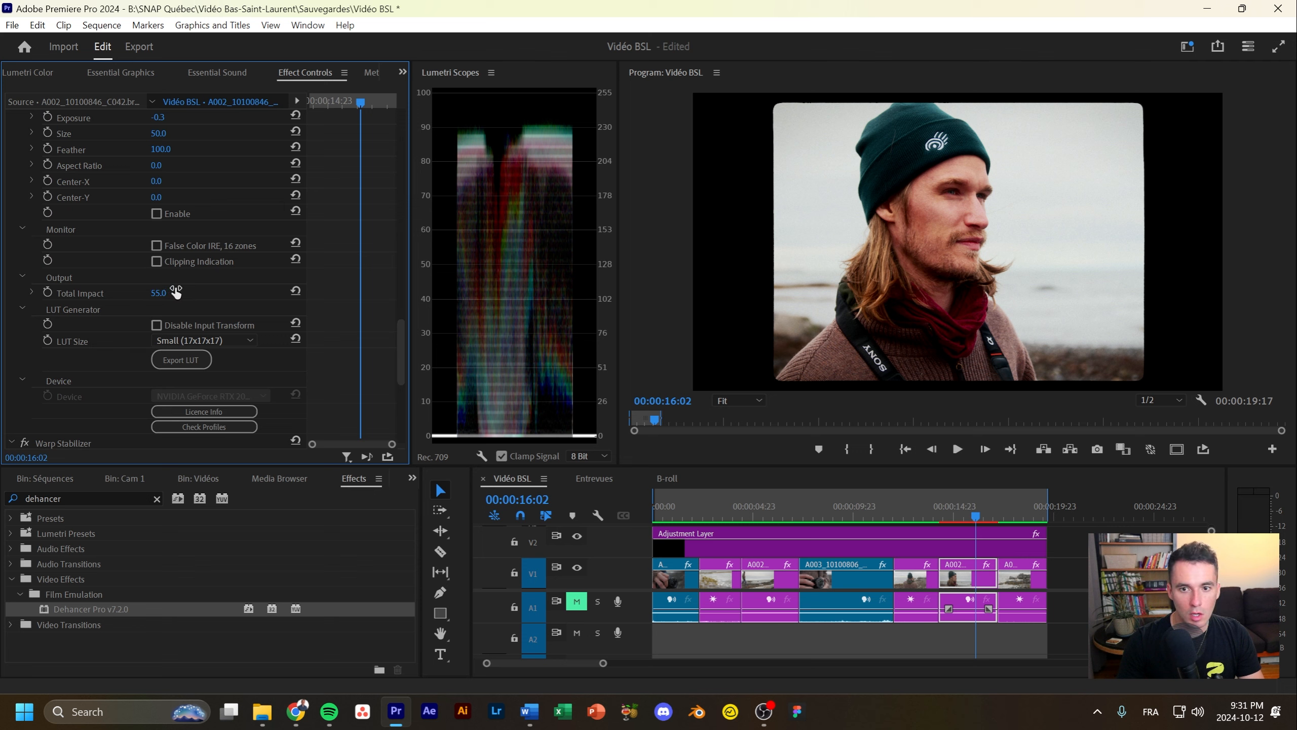
left_click(160, 293)
type("4")
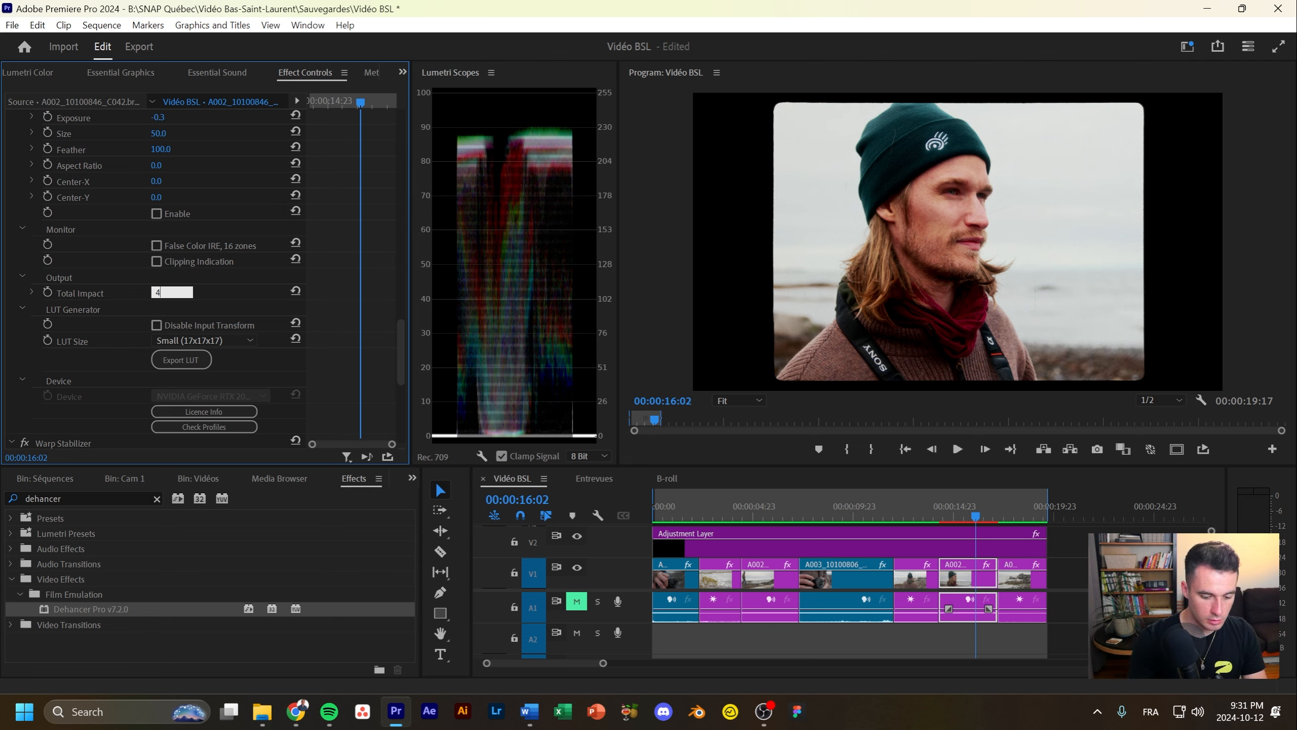
type("0")
key("Return")
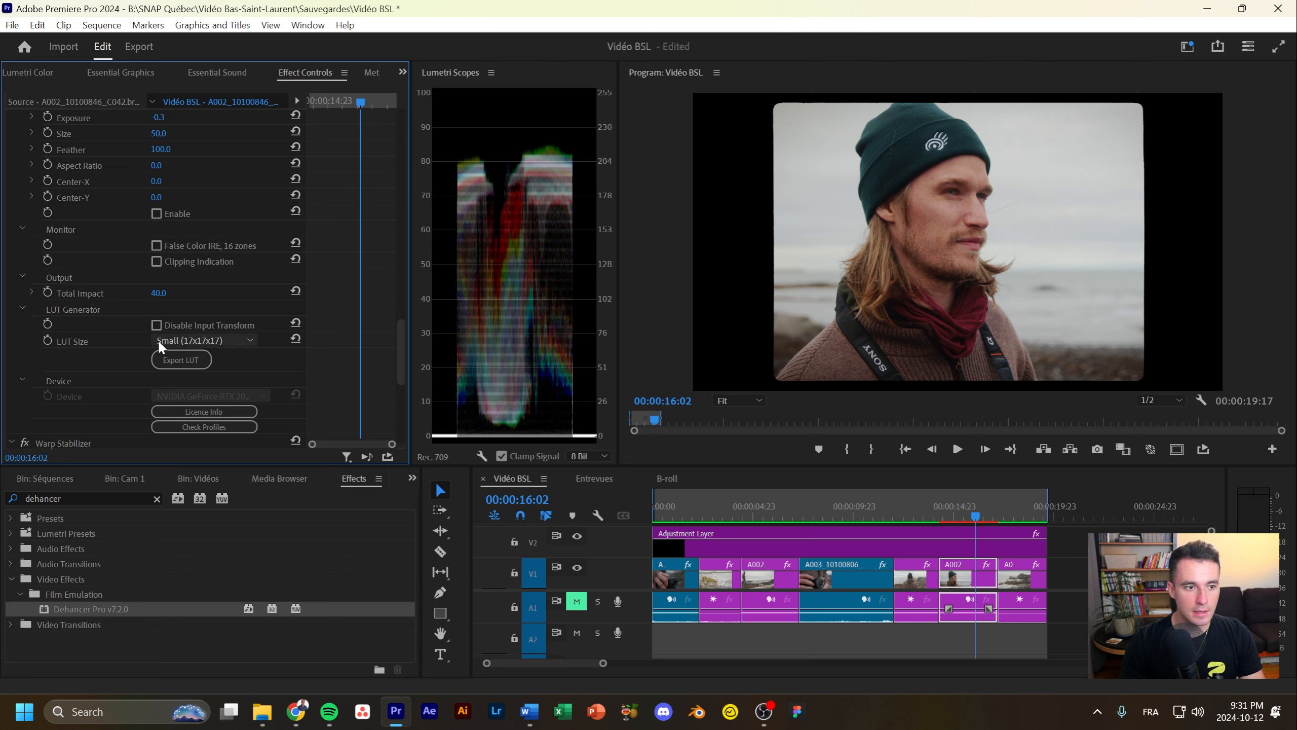
- Set the Dehancer Total Impact on the portrait clip to 100
left_click_drag(163, 293, 172, 293)
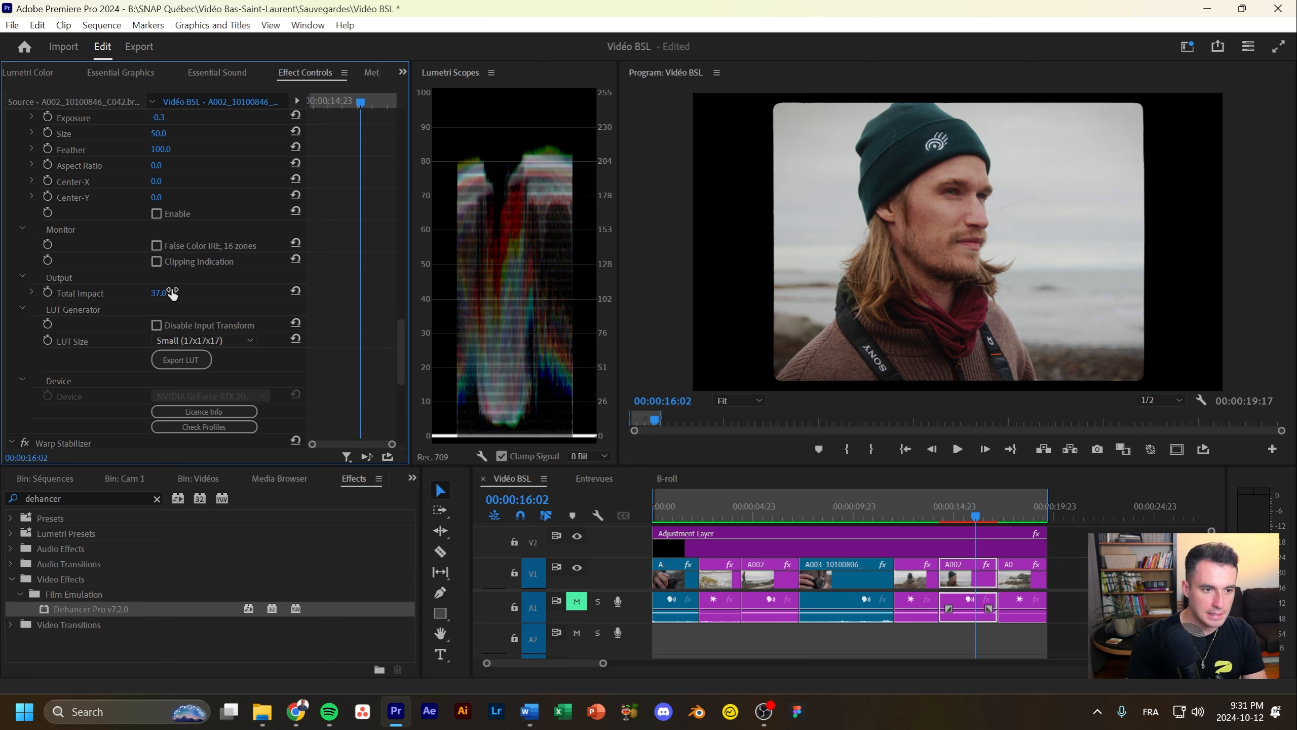
left_click(172, 293)
type("10")
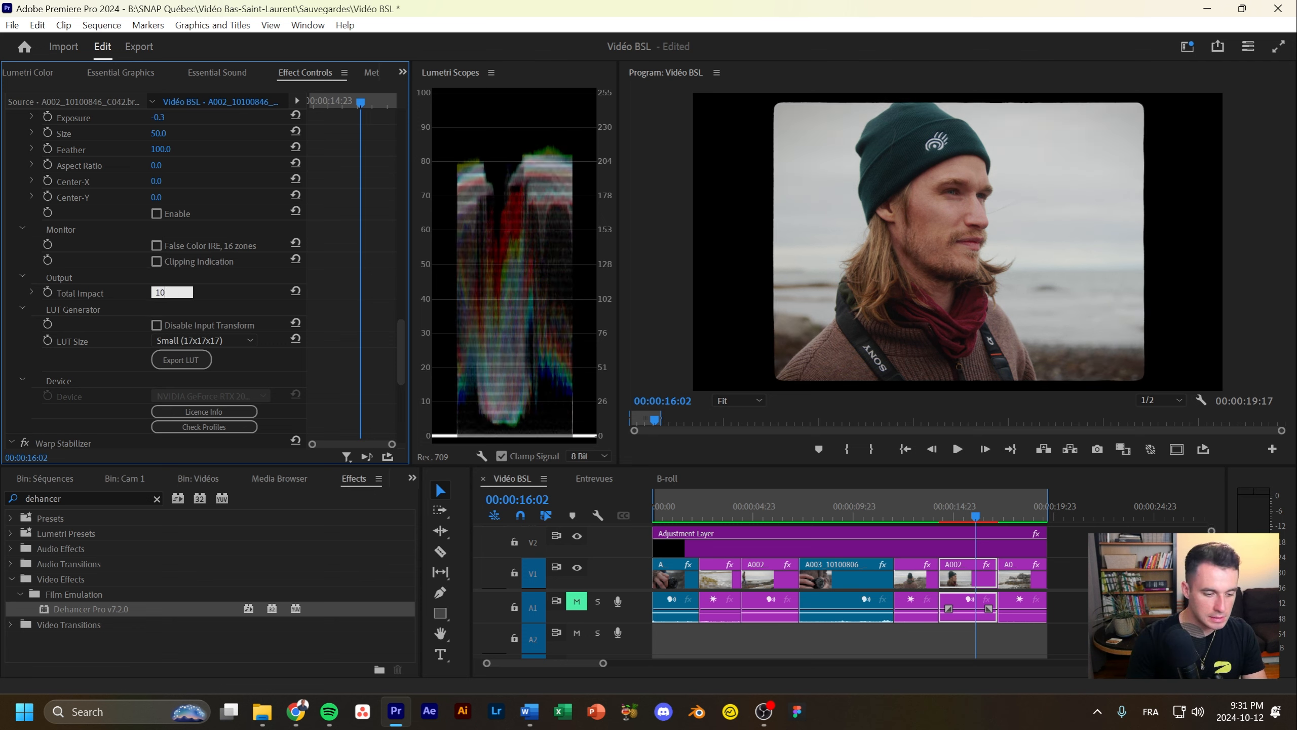
type("0")
key("Return")
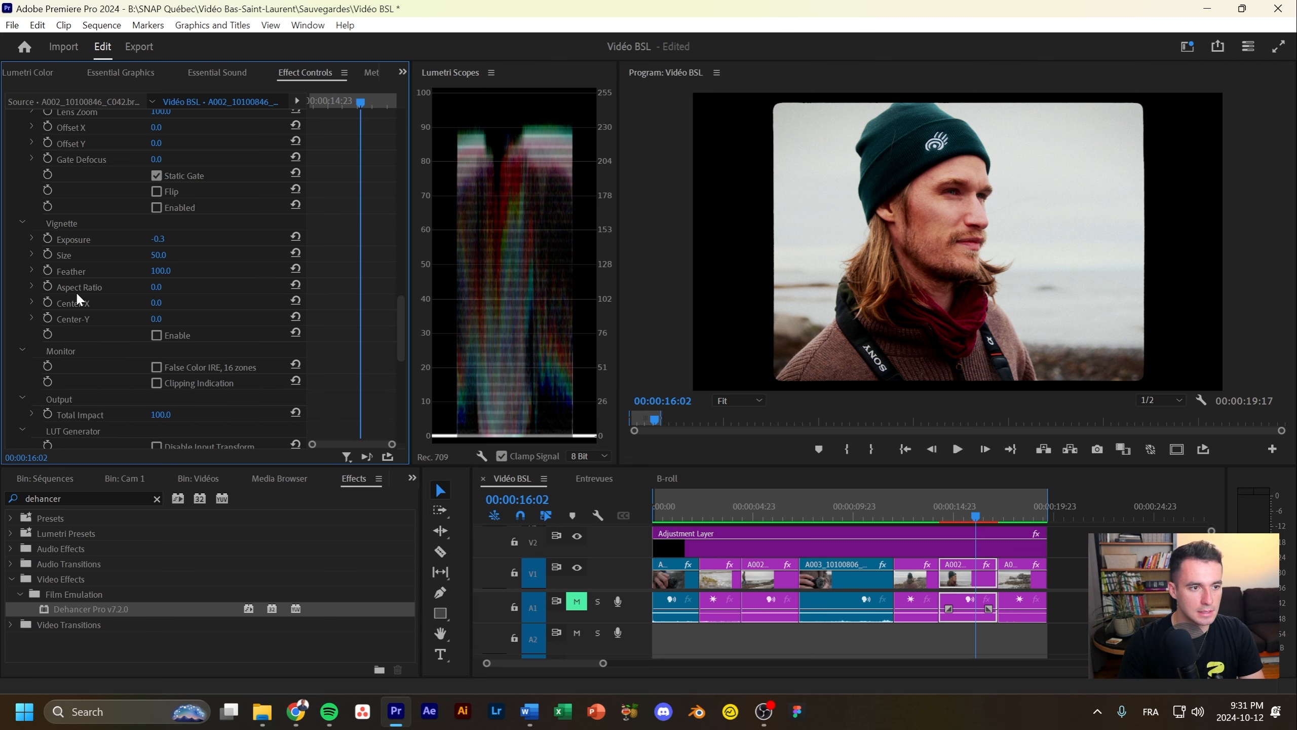
- Look back over the portrait clip's Dehancer settings and turn off the Dehancer Pro effect on the adjustment layer
scroll(75, 292, "up", 5)
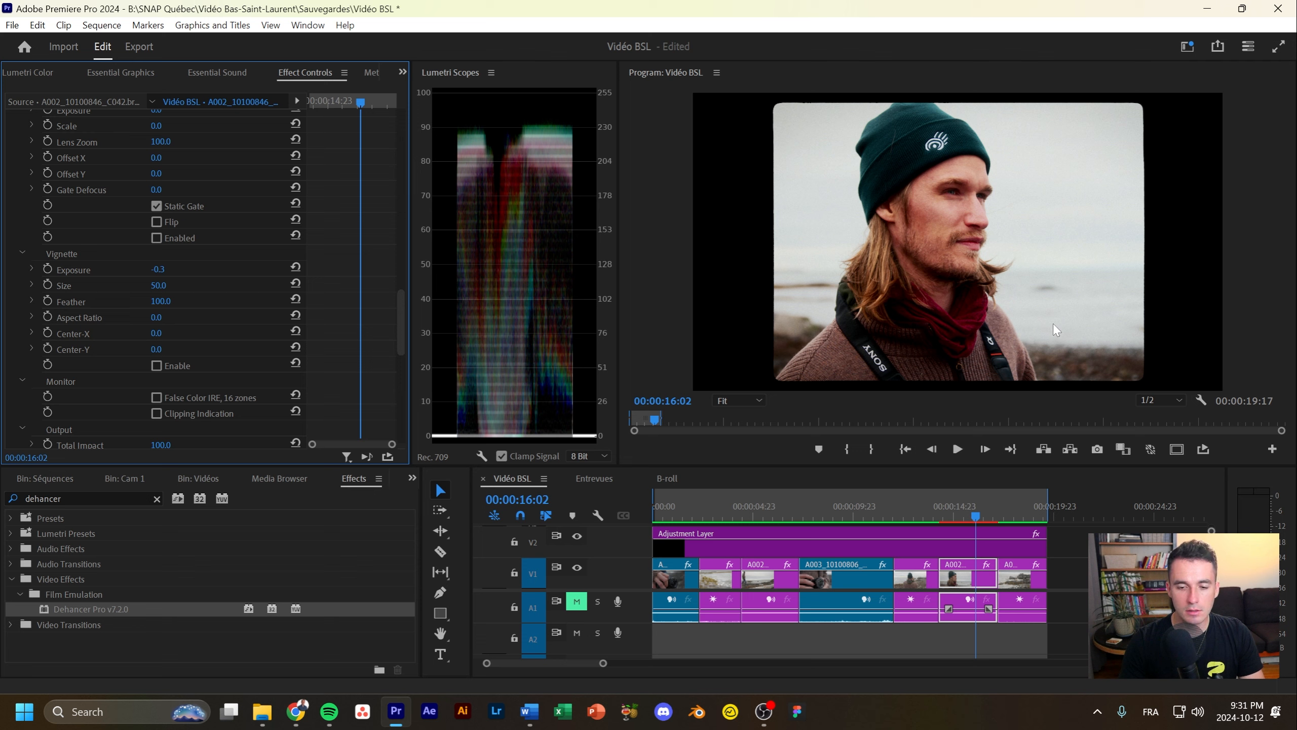
scroll(79, 254, "up", 3)
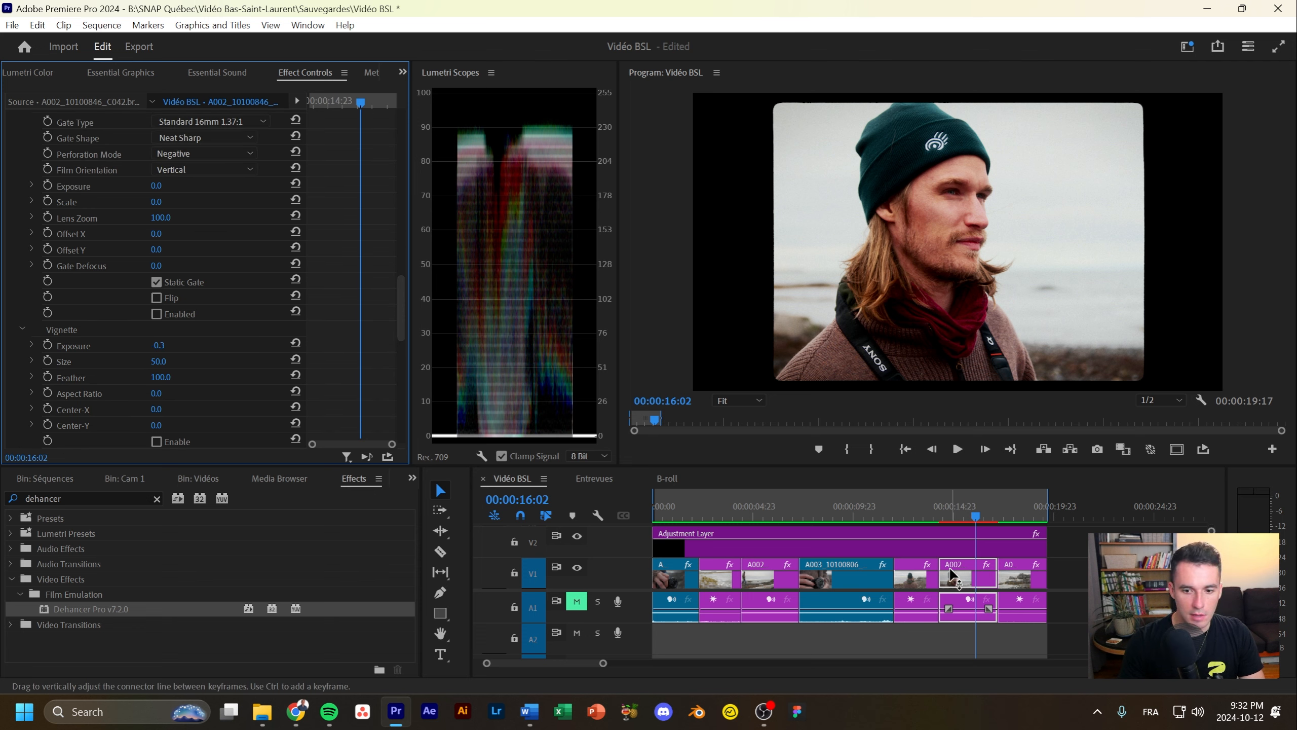
scroll(66, 223, "up", 6)
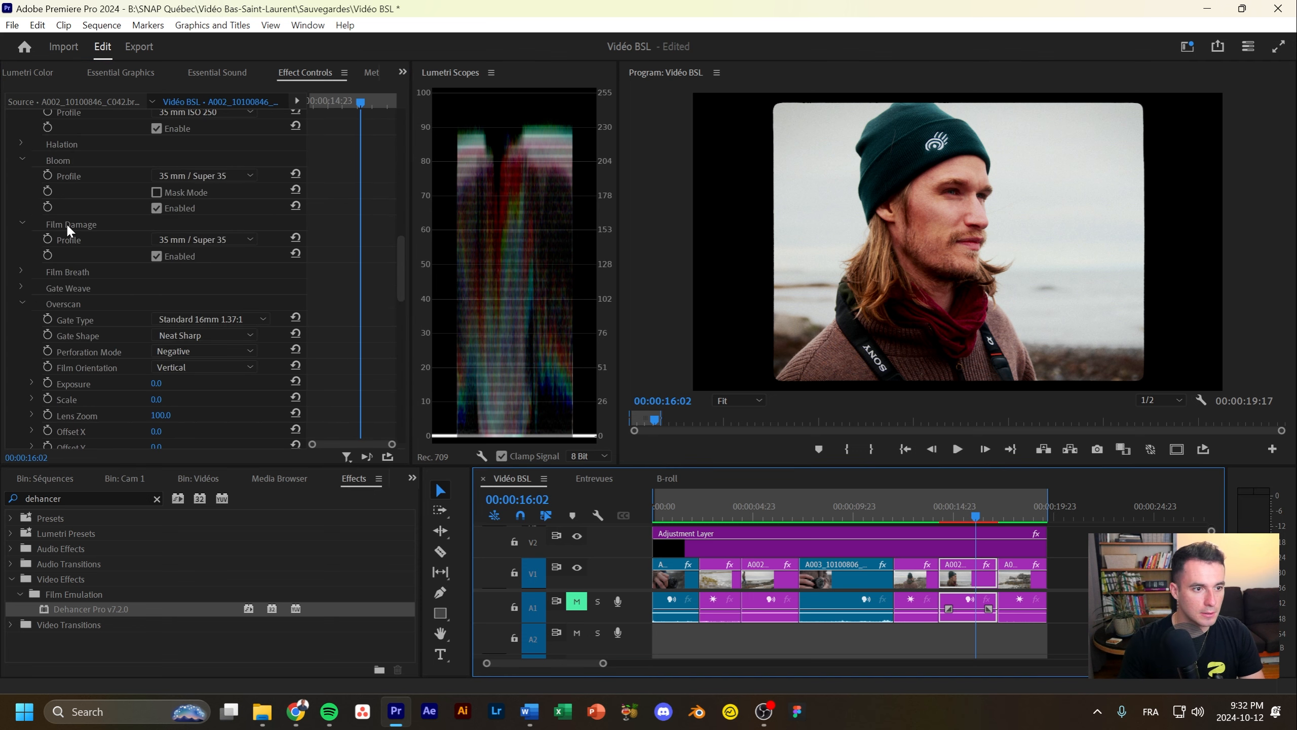
scroll(61, 318, "up", 3)
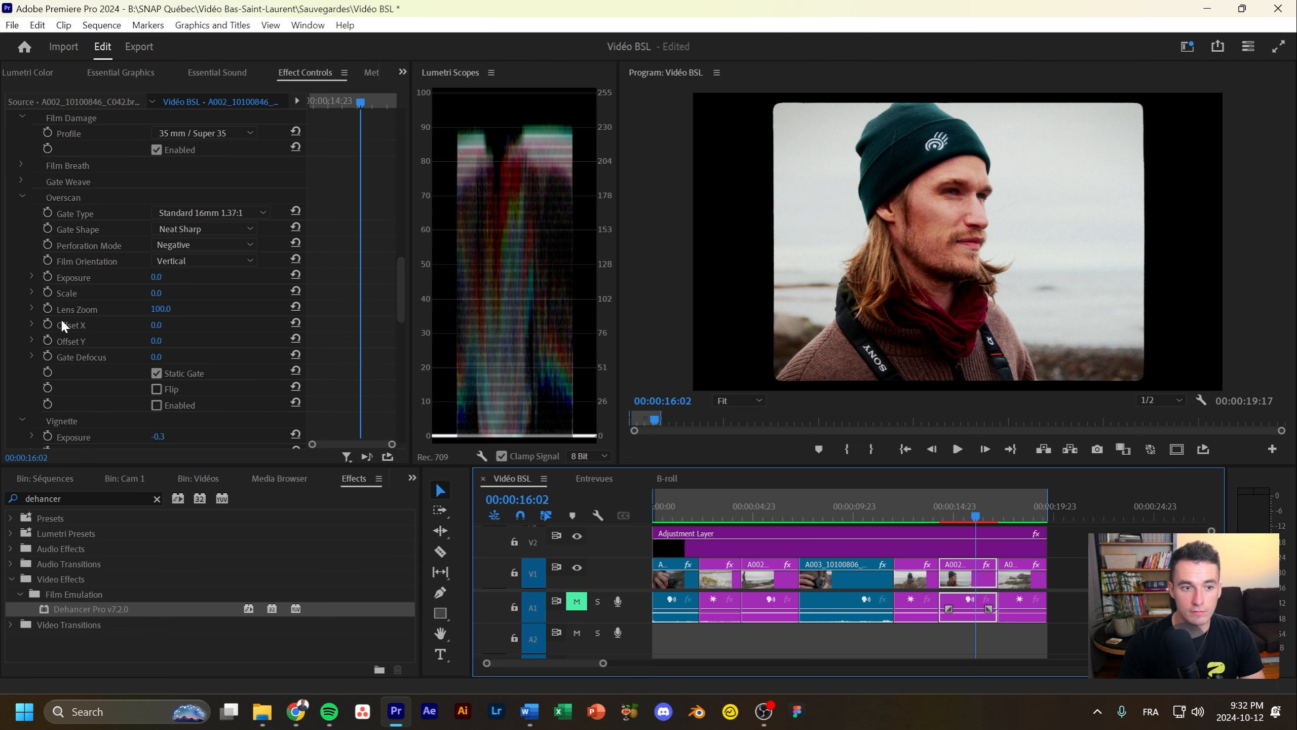
left_click(917, 556)
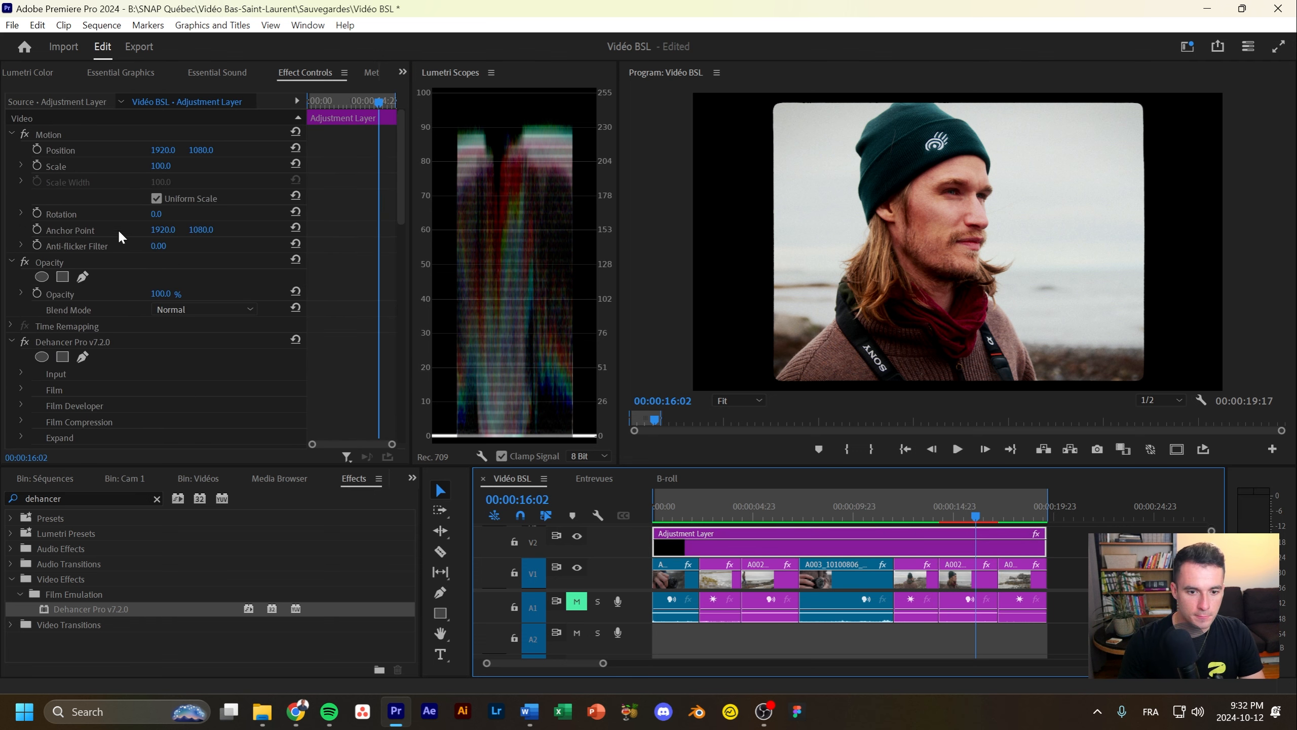
left_click(24, 220)
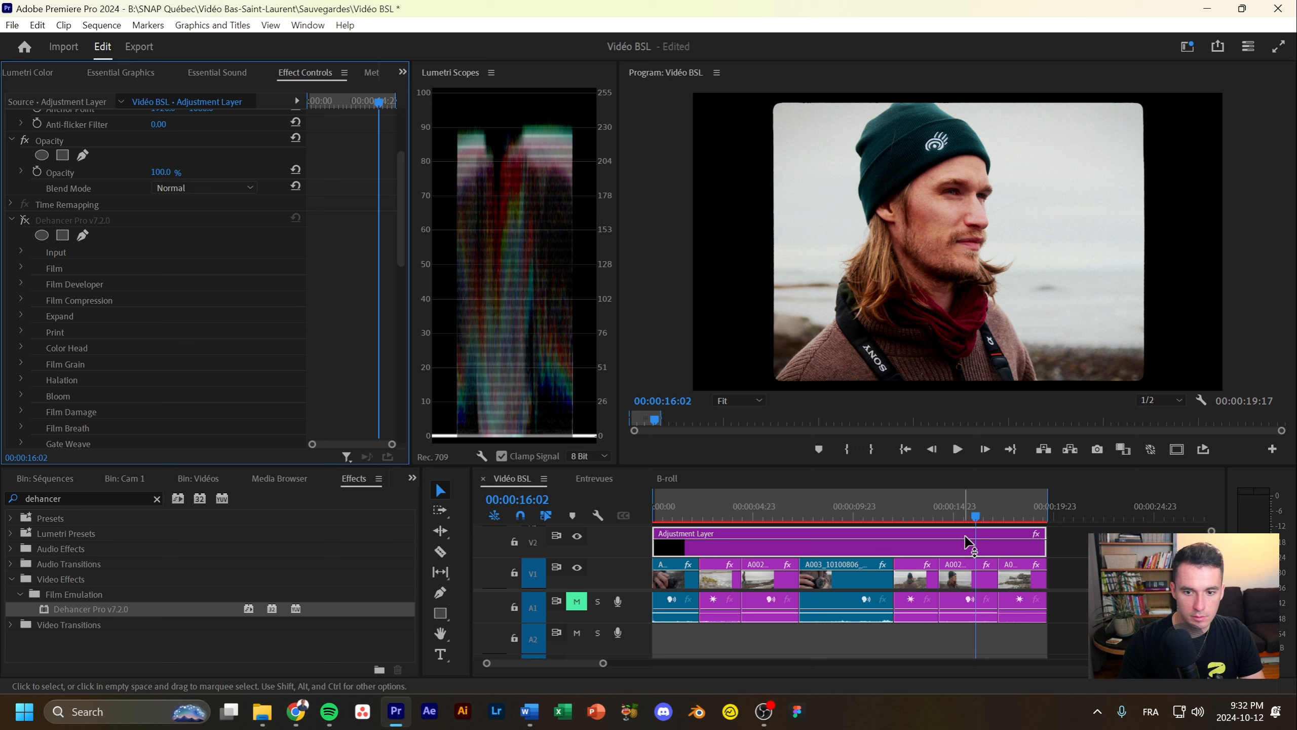
- Turn off the Dehancer Pro effect on the portrait clip and look through its remaining effects
left_click(967, 576)
scroll(84, 277, "down", 2)
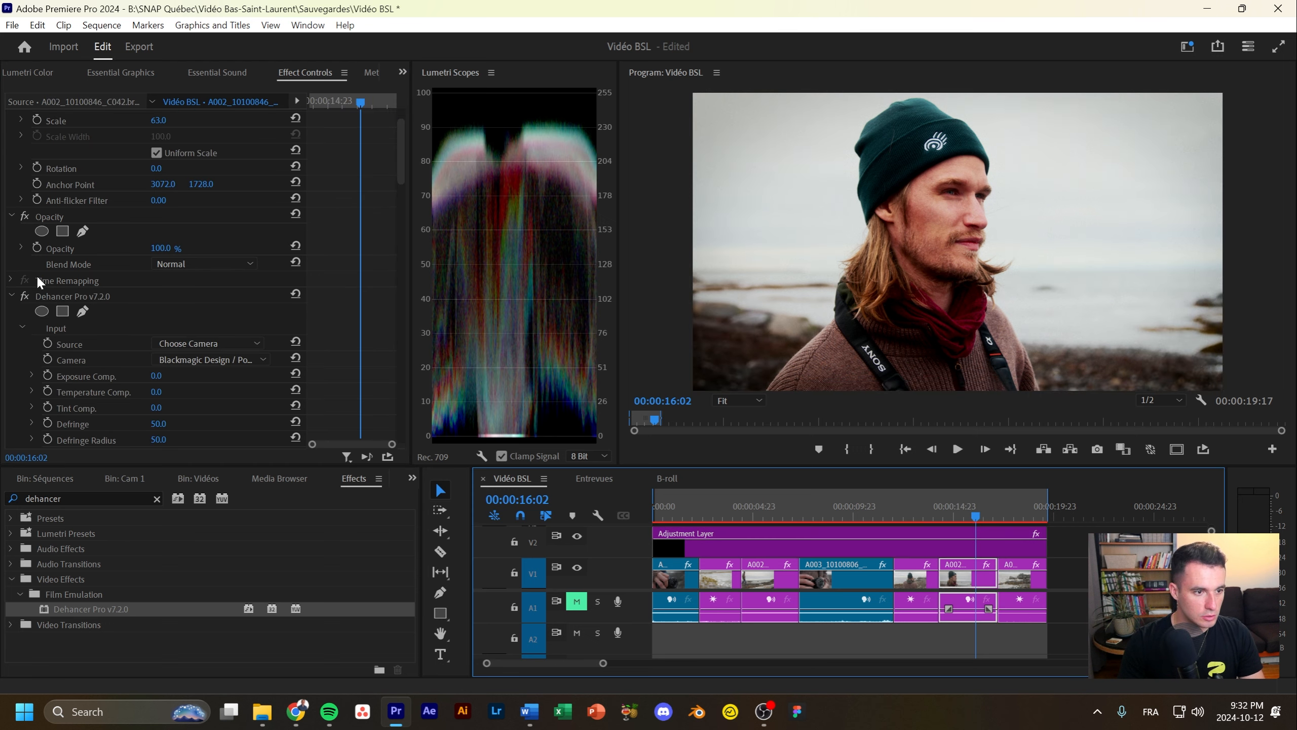
left_click(25, 295)
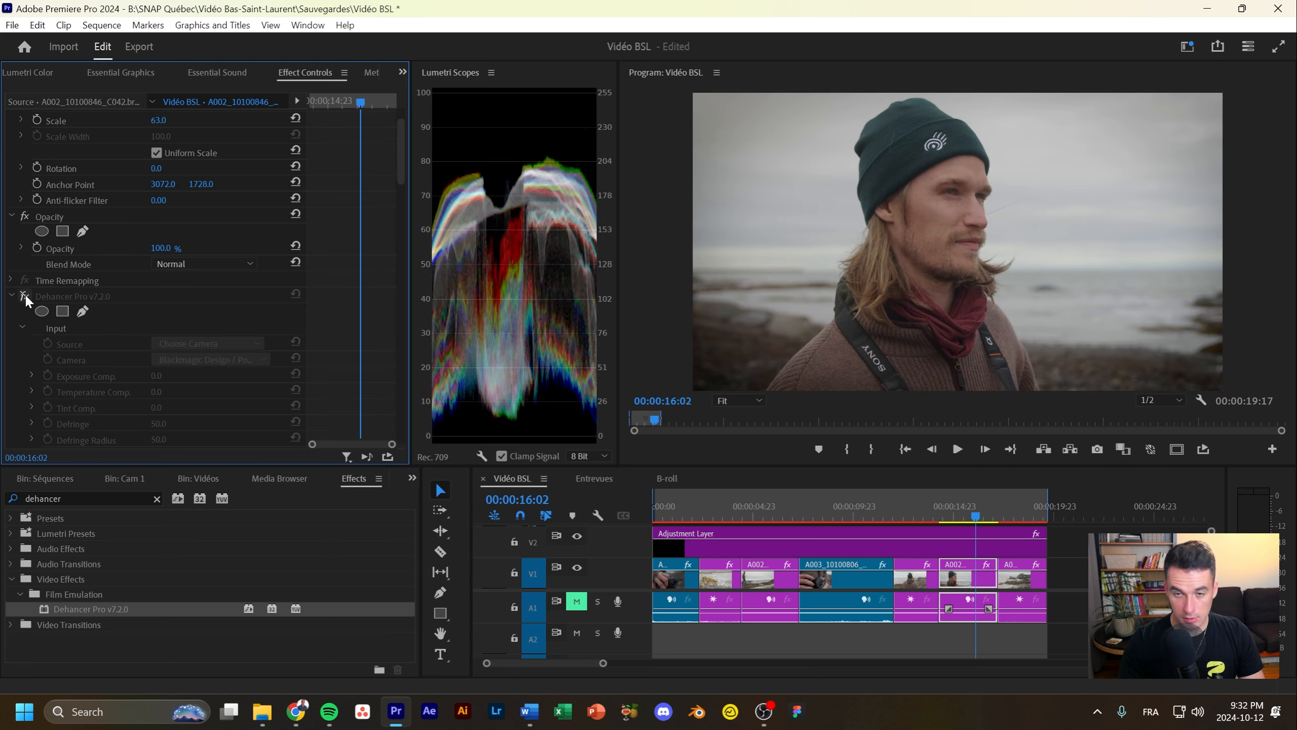
scroll(81, 314, "down", 12)
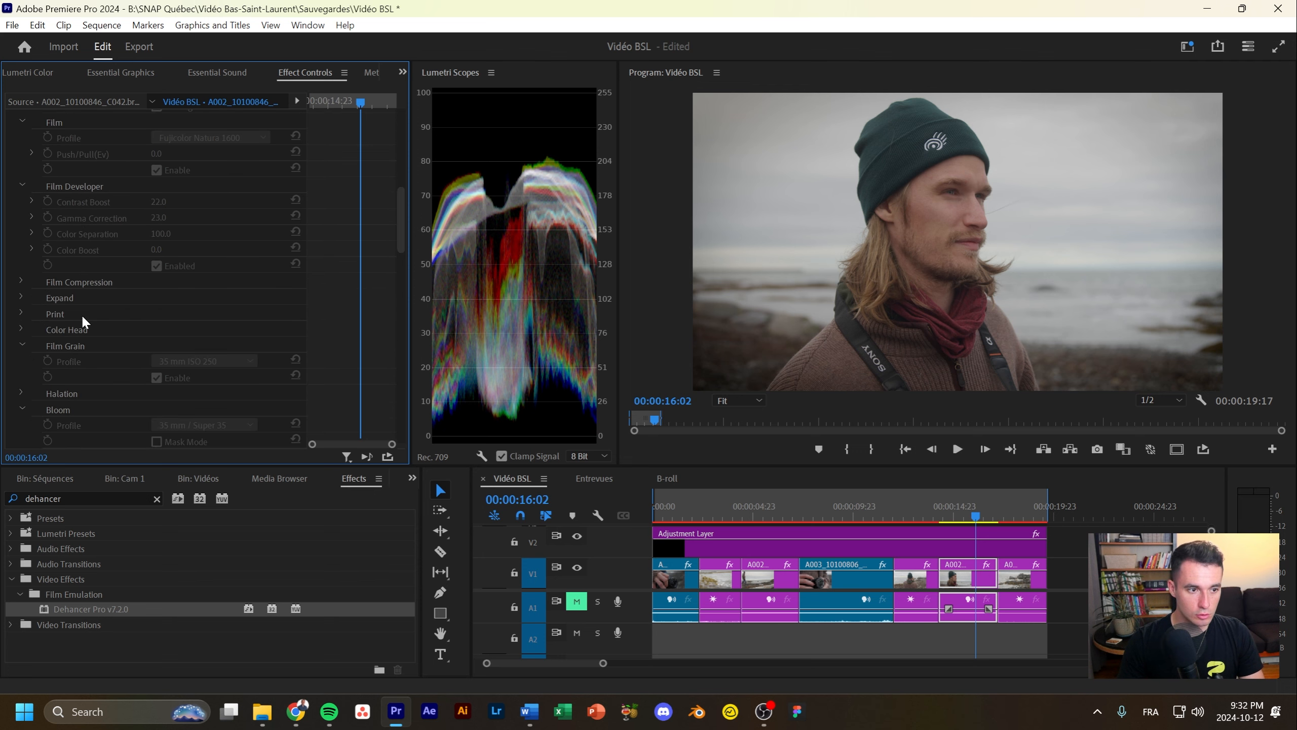
scroll(87, 306, "up", 15)
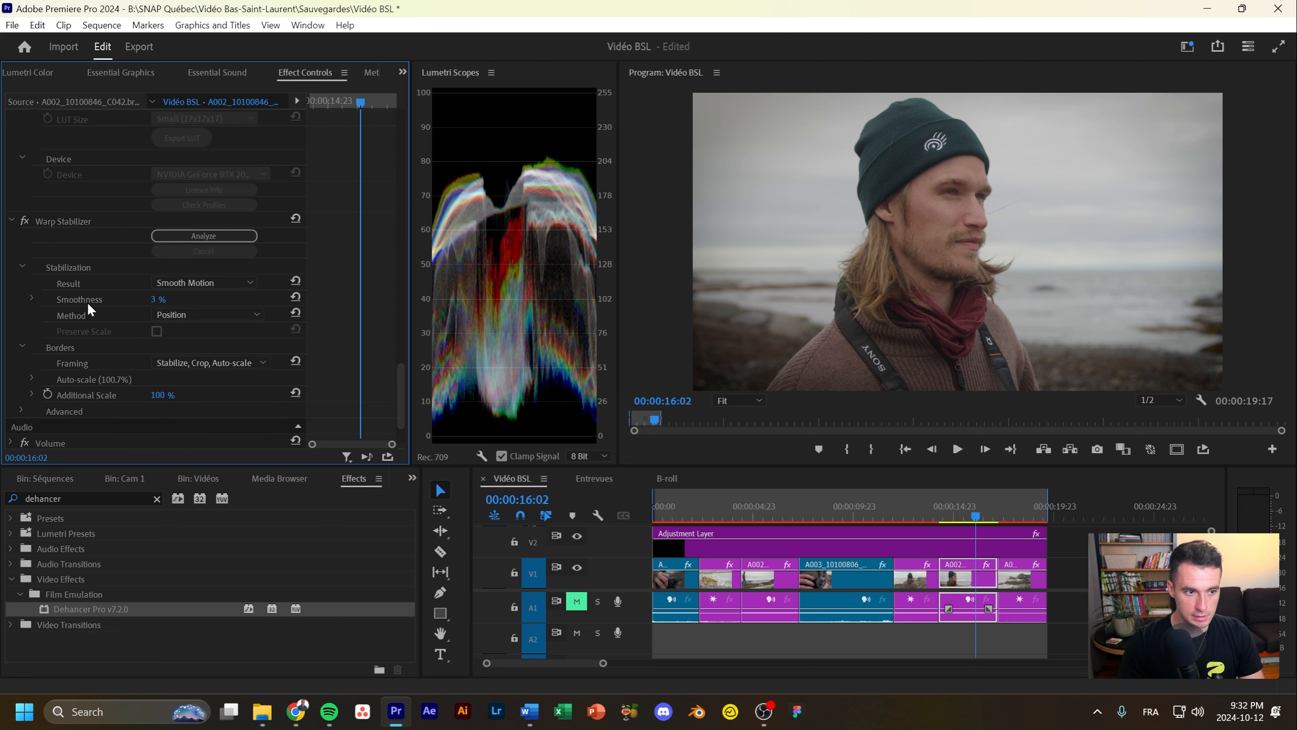
- Toggle the adjustment layer's Lumetri Color effect off and on to compare the portrait shot with and without it
left_click(928, 549)
scroll(105, 261, "down", 10)
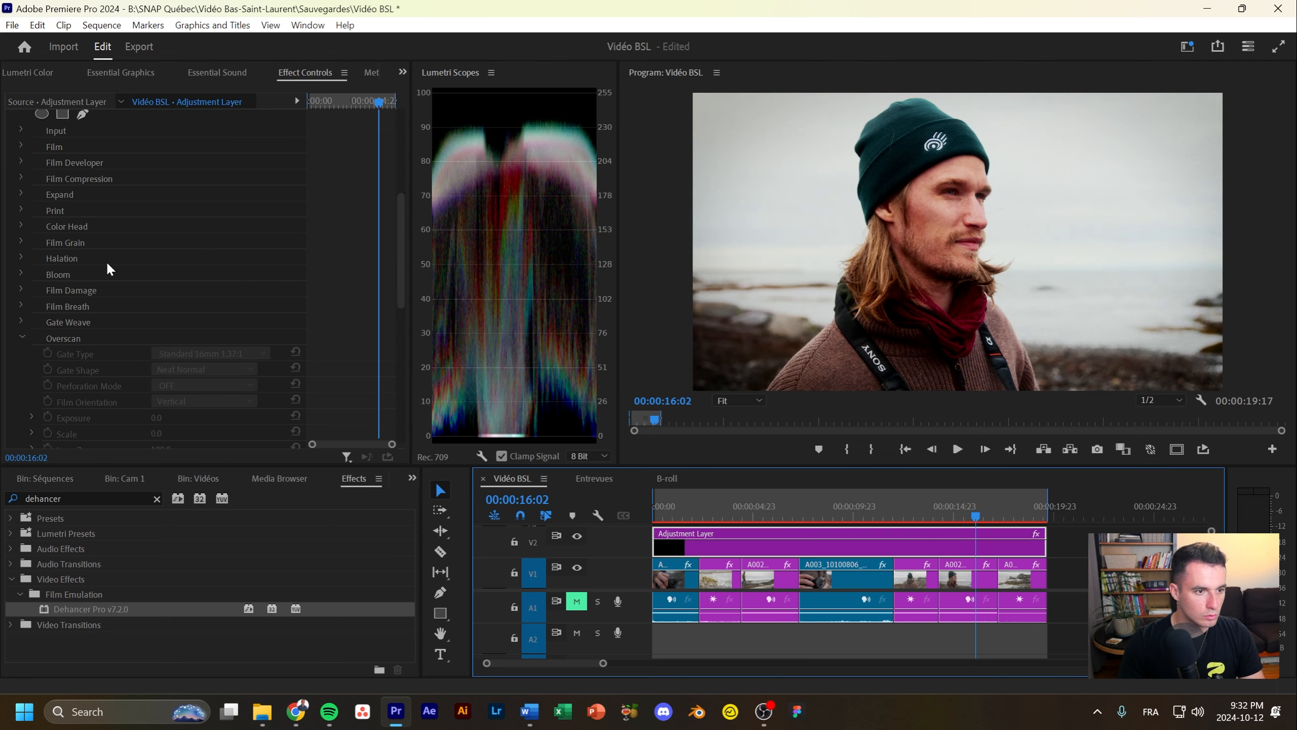
left_click_drag(398, 255, 396, 410)
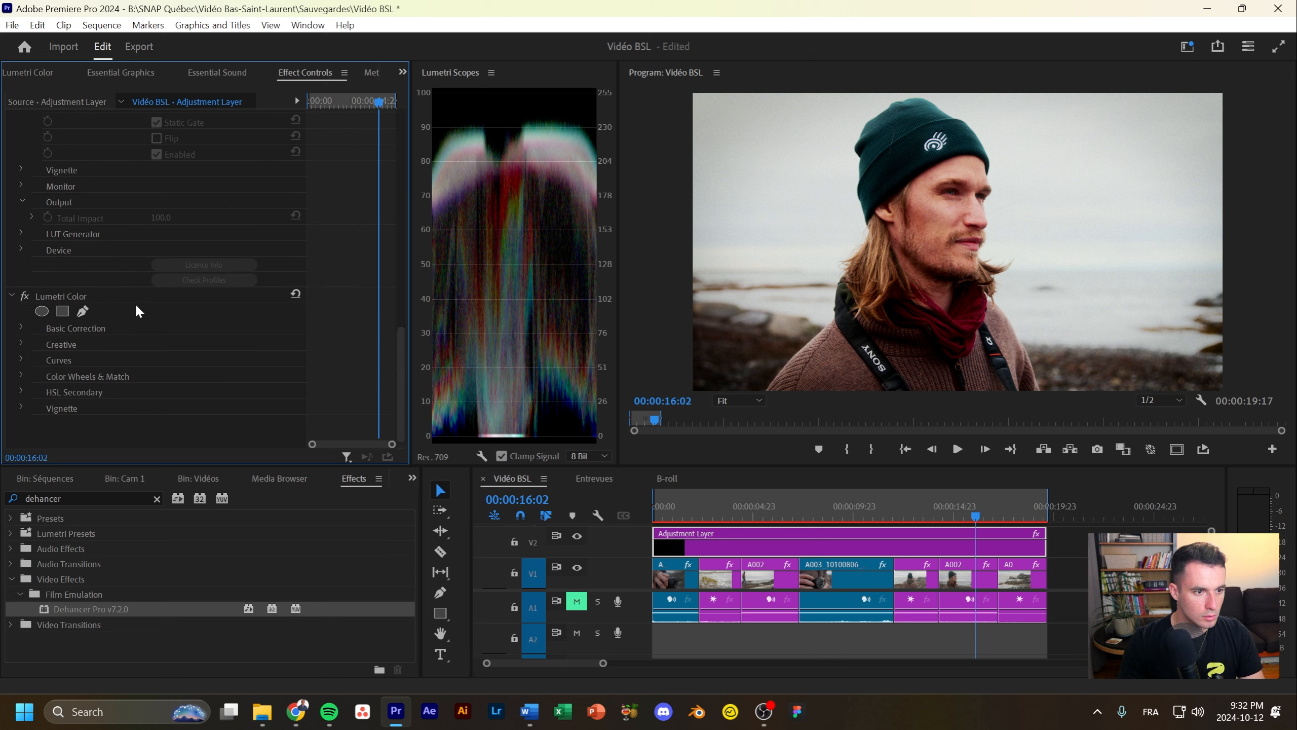
left_click(22, 297)
left_click(23, 296)
left_click(25, 295)
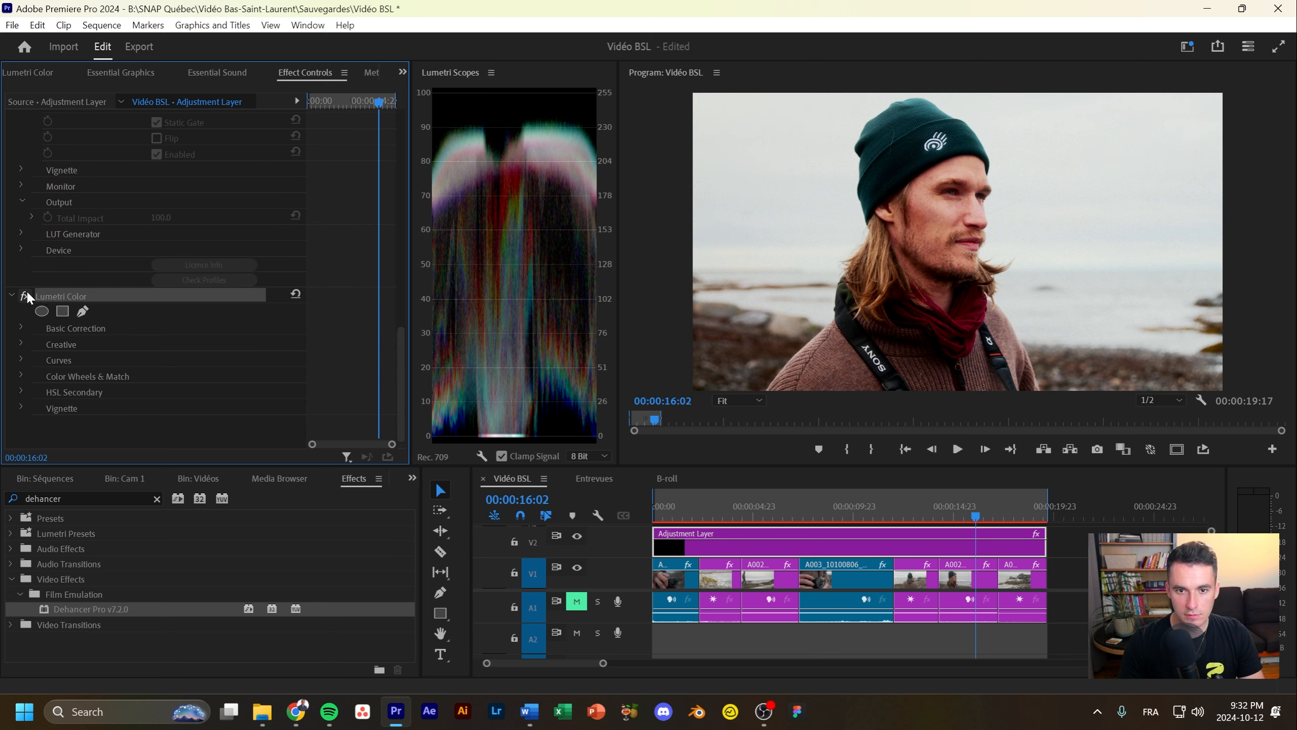
left_click(26, 295)
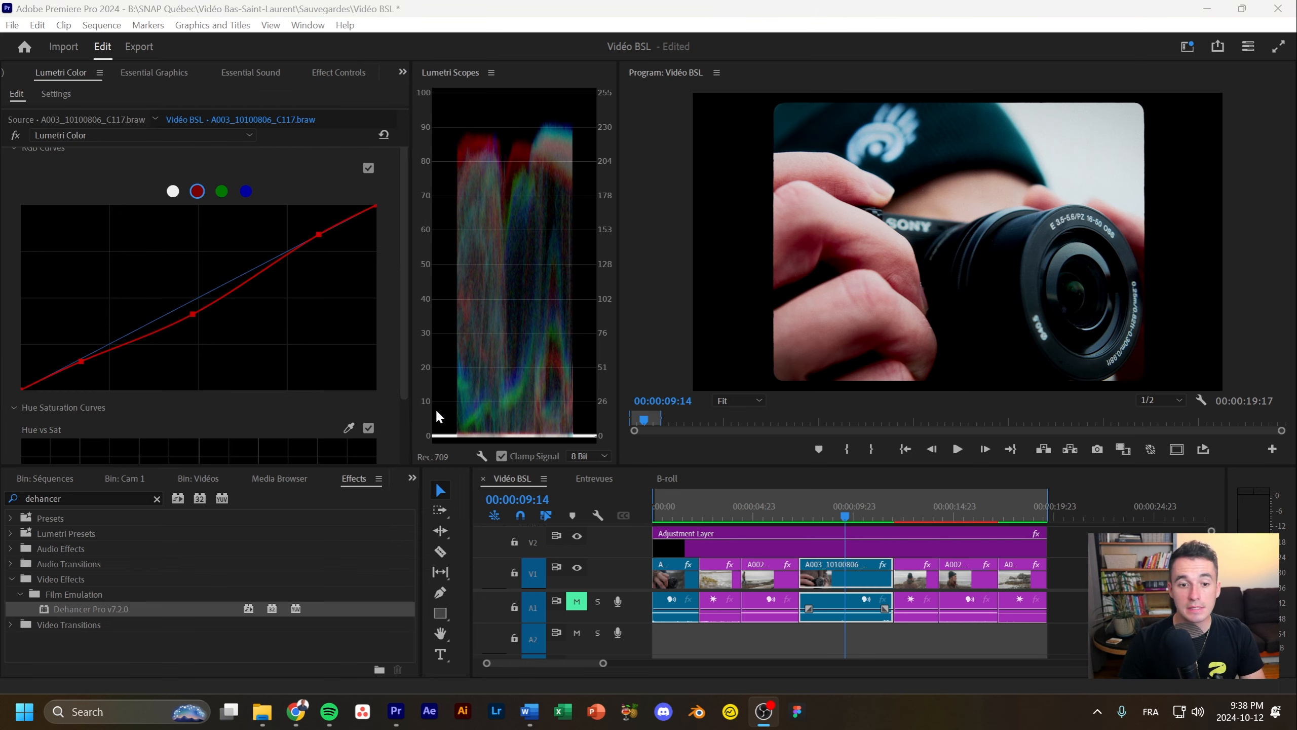
left_click(845, 577)
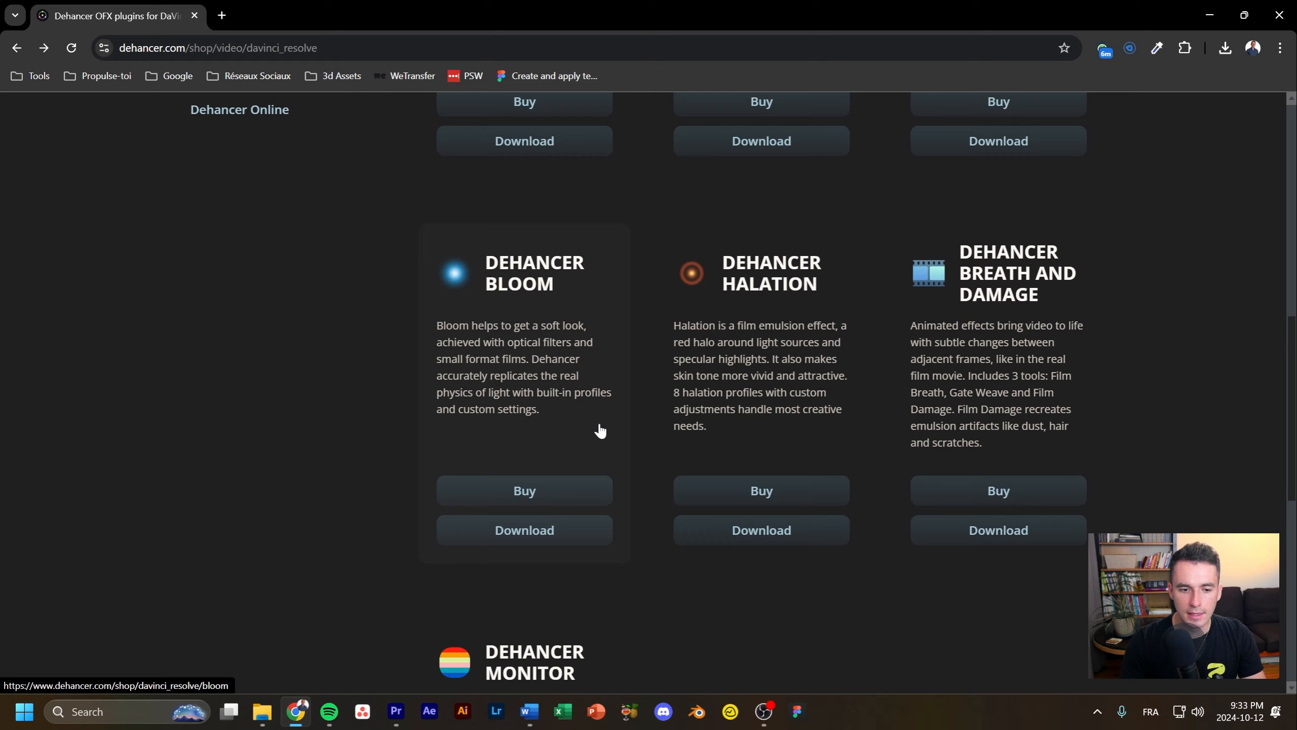
- In the browser, open the Dehancer Pro product page for DaVinci Resolve and review its licence options and prices
scroll(562, 383, "up", 4)
left_click(516, 325)
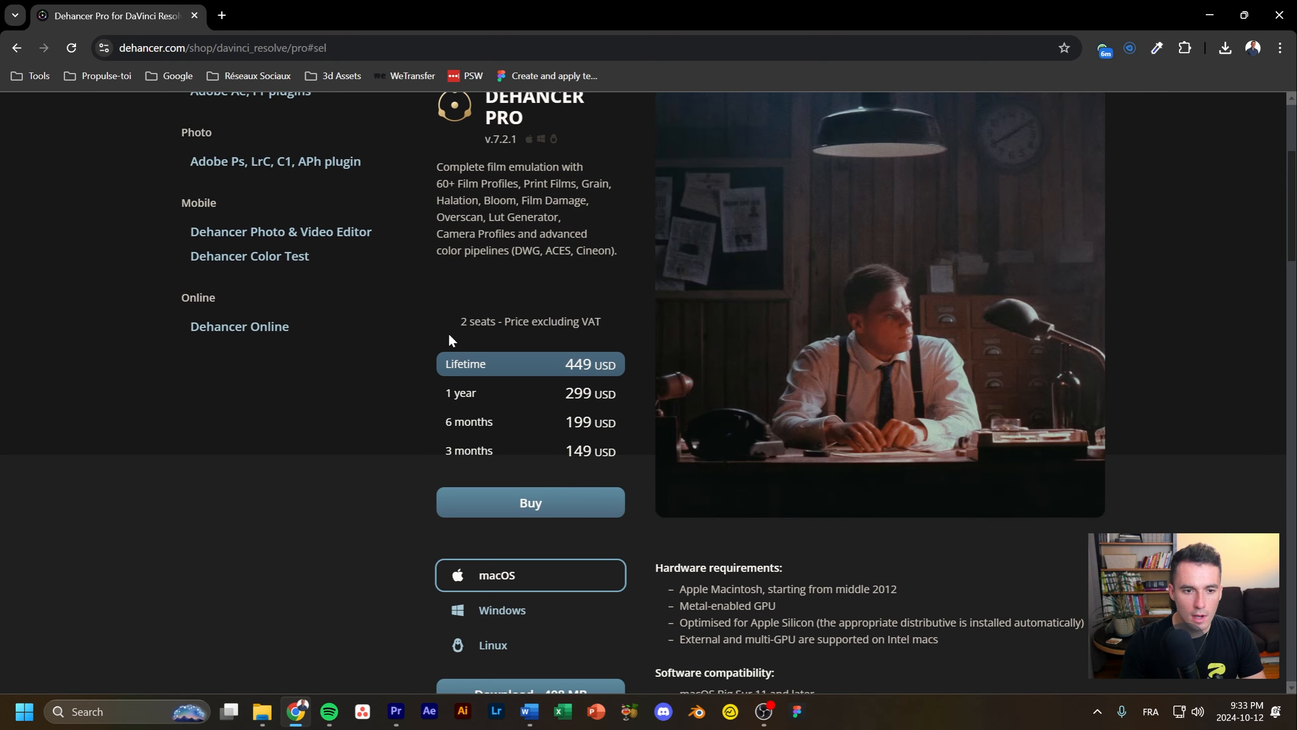
scroll(450, 340, "down", 1)
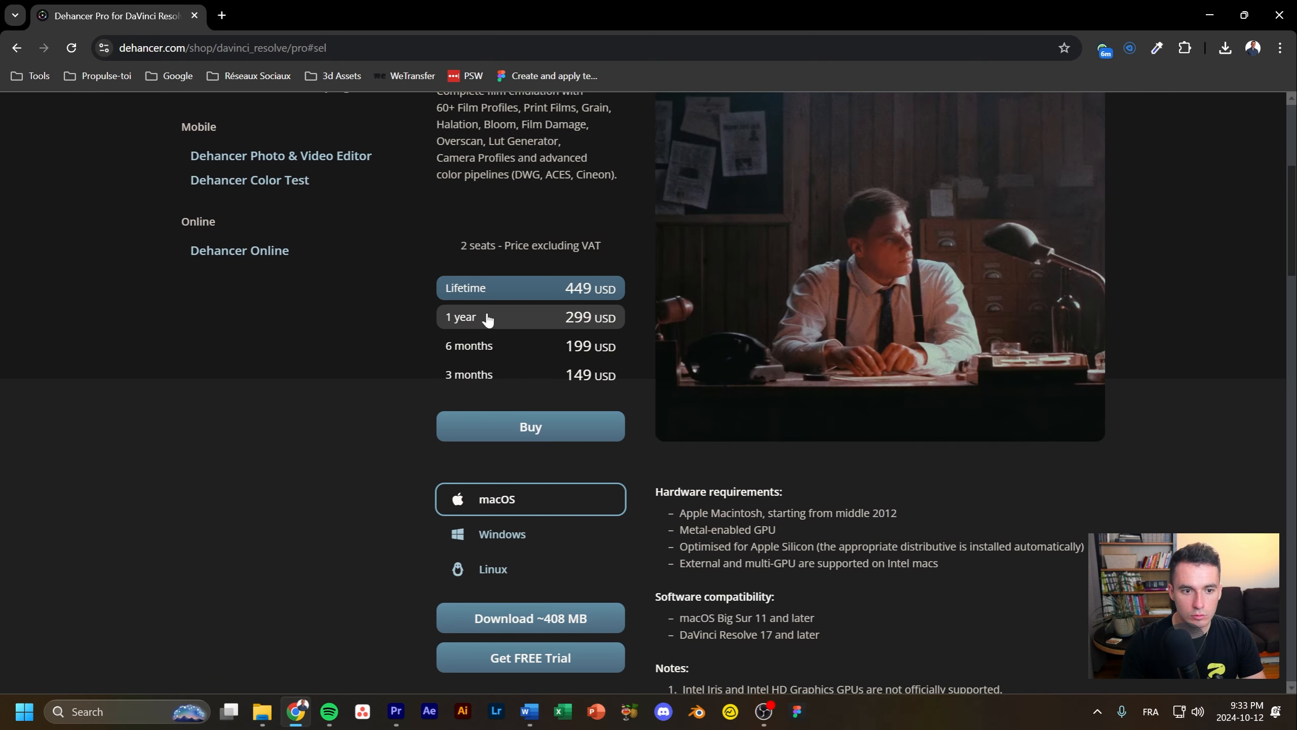
scroll(516, 386, "up", 5)
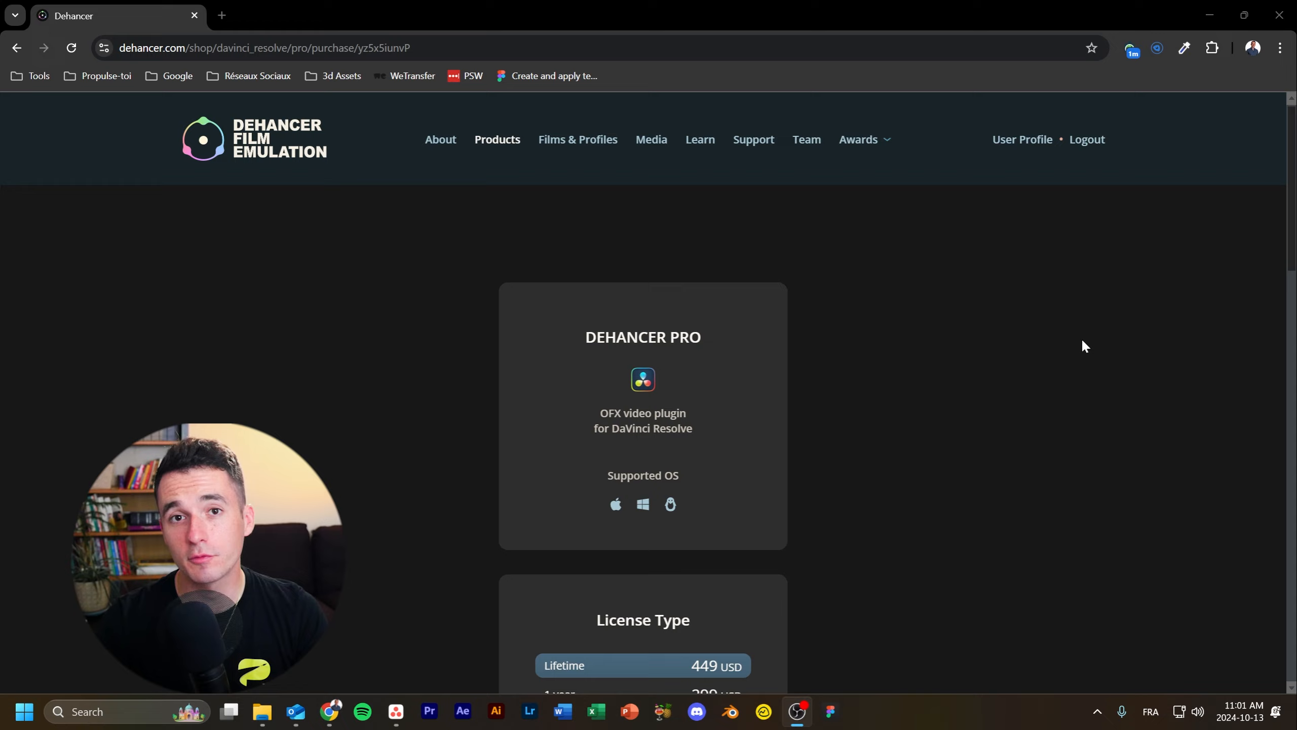
- Apply the promo code Propulsetoi to the Dehancer Pro lifetime licence on the purchase page
scroll(996, 318, "down", 5)
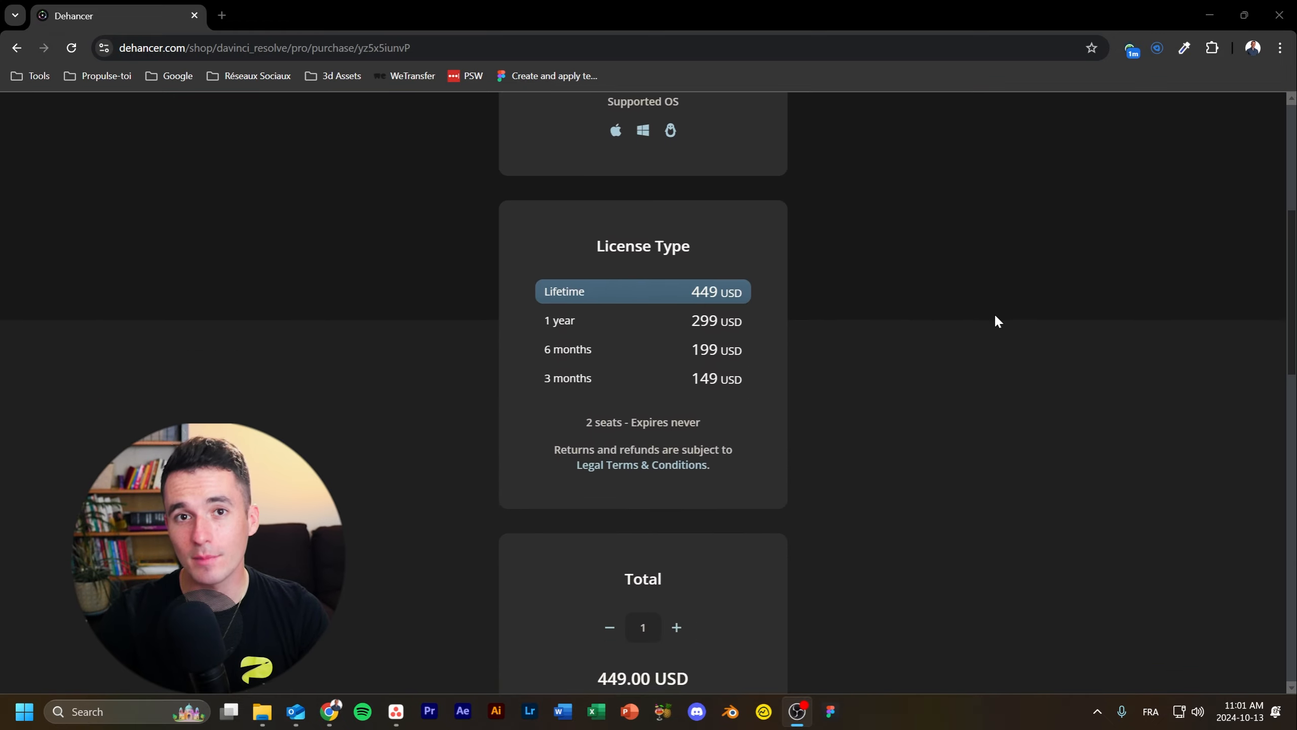
scroll(995, 319, "down", 6)
left_click(612, 348)
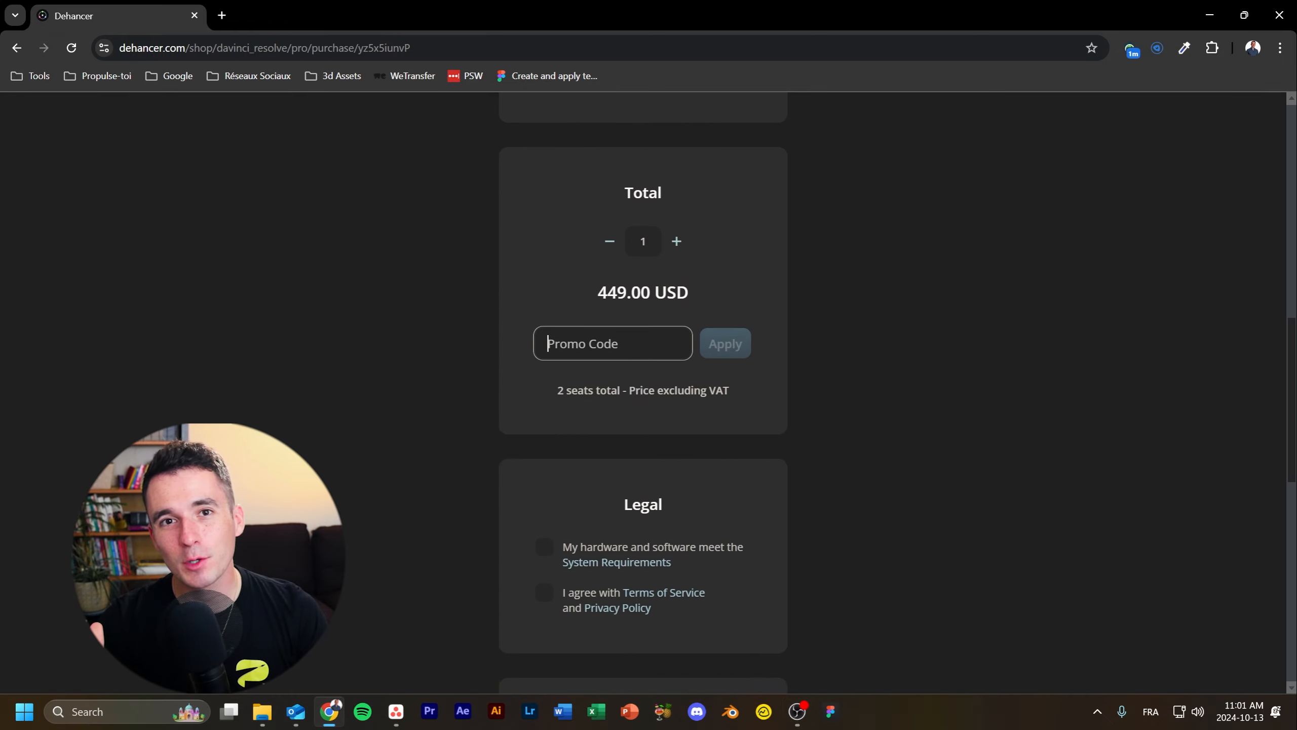
type("Propulsetoi")
left_click(740, 346)
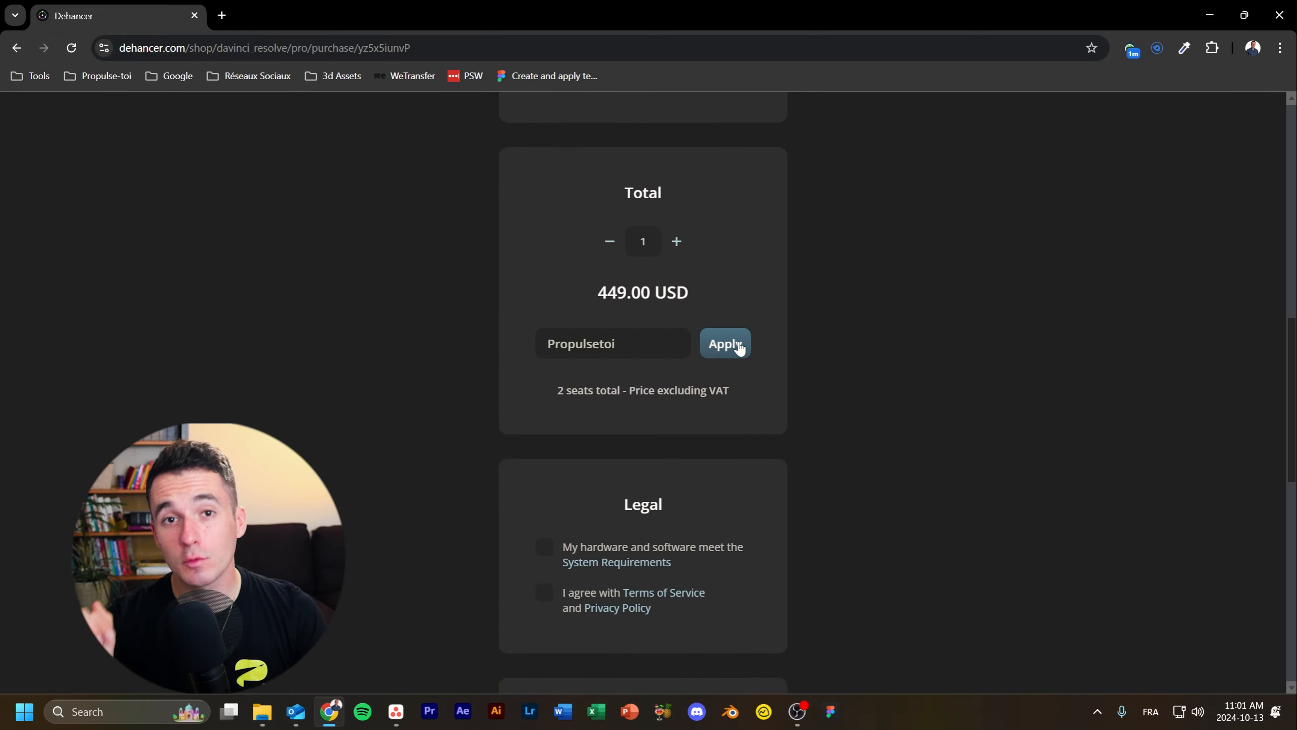